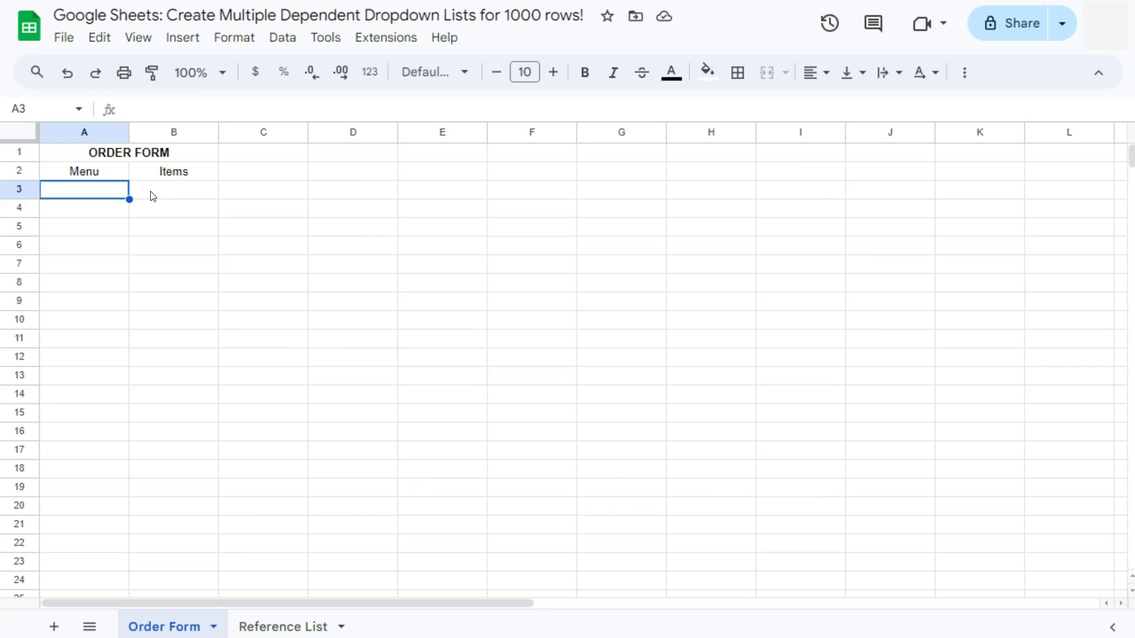
# Open the Reference List sheet containing the Cookies, Cake, Sandwiches and Drinks menu table.
pyautogui.click(280, 626)
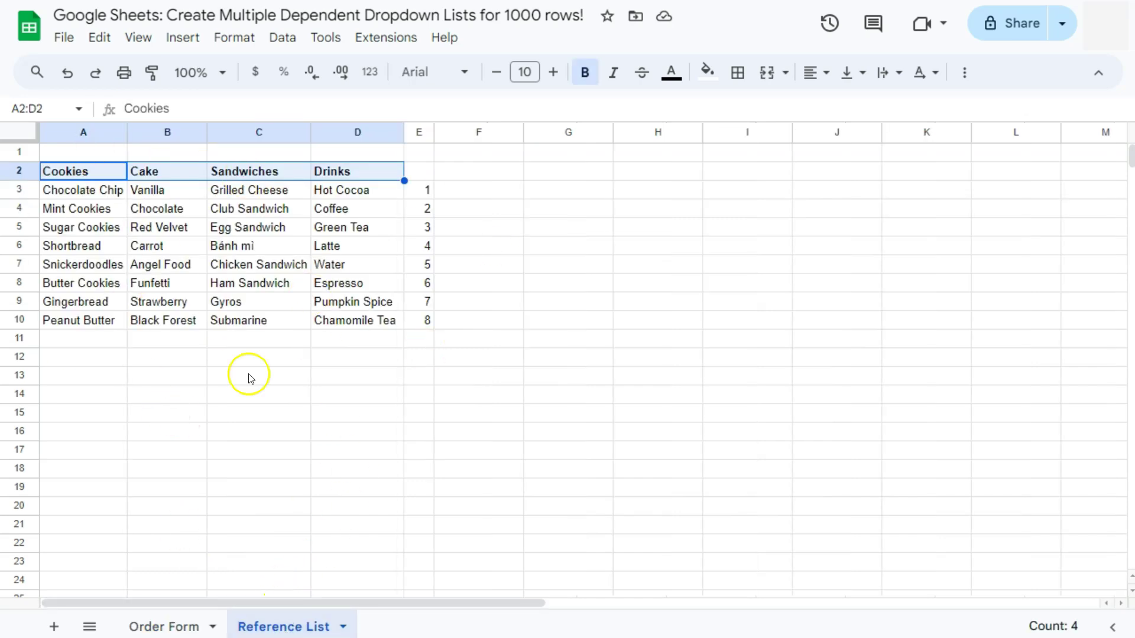
# Review the category headers A2:D2 and the Cookies and Cake item lists, then return to Order Form.
pyautogui.click(104, 171)
pyautogui.moveTo(105, 171); pyautogui.dragTo(342, 165)
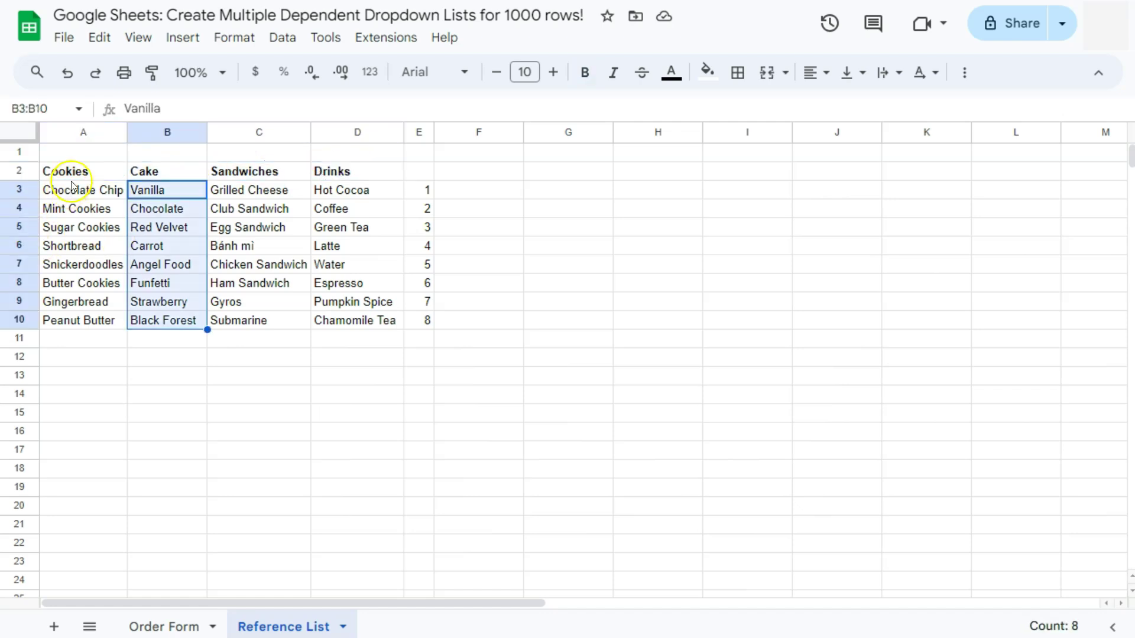
pyautogui.moveTo(71, 176); pyautogui.dragTo(331, 169)
pyautogui.moveTo(84, 195); pyautogui.dragTo(83, 307)
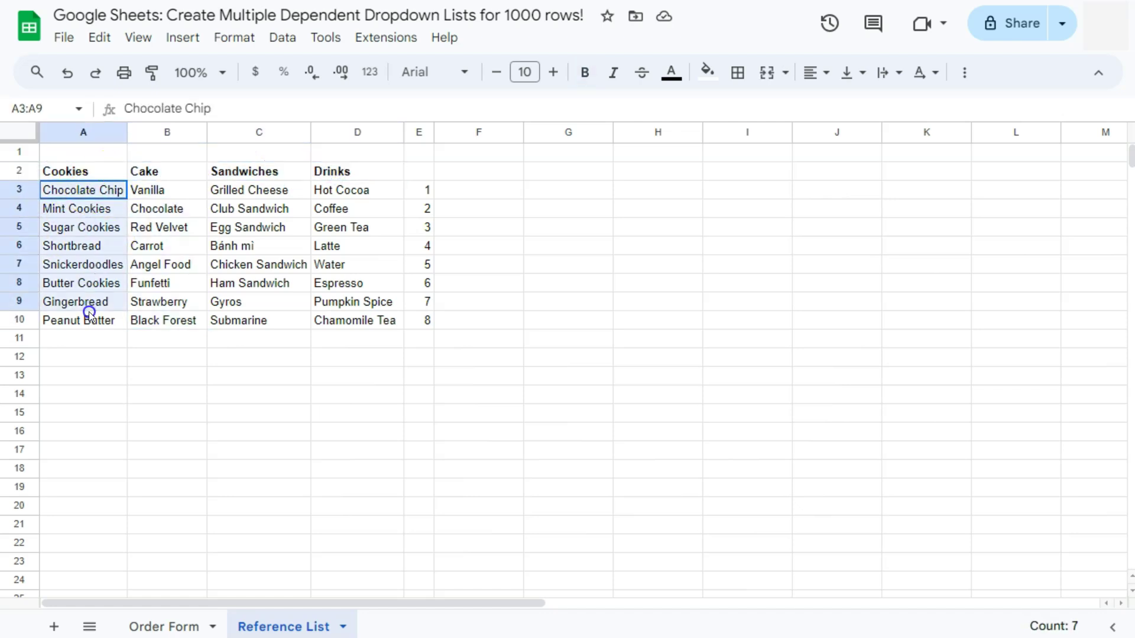
pyautogui.moveTo(158, 190); pyautogui.dragTo(167, 331)
pyautogui.click(169, 417)
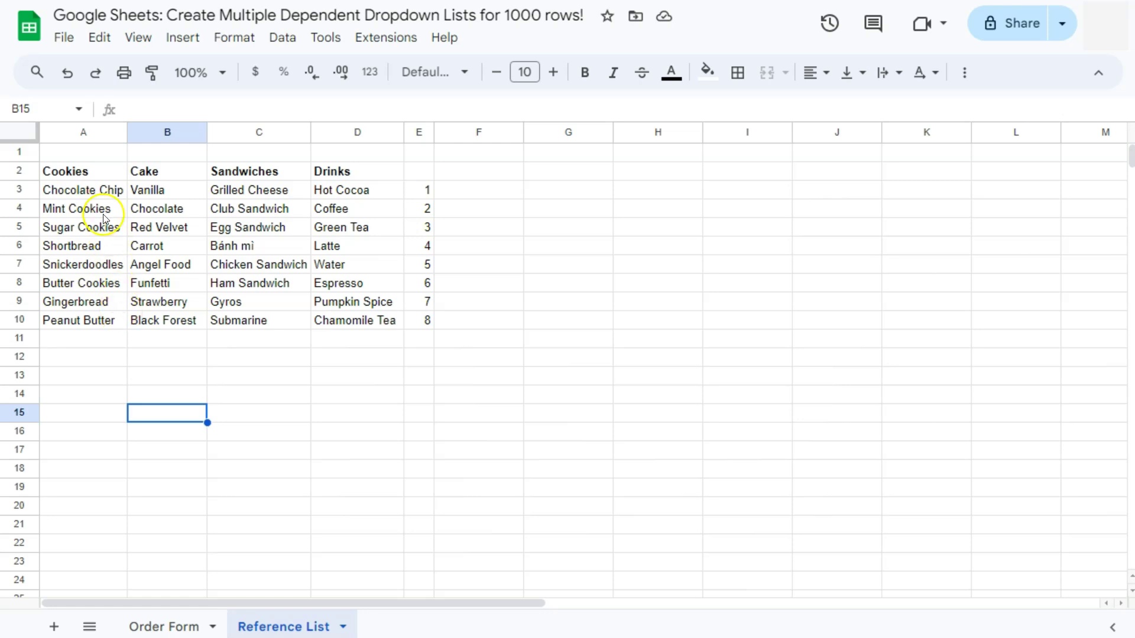
pyautogui.click(98, 173)
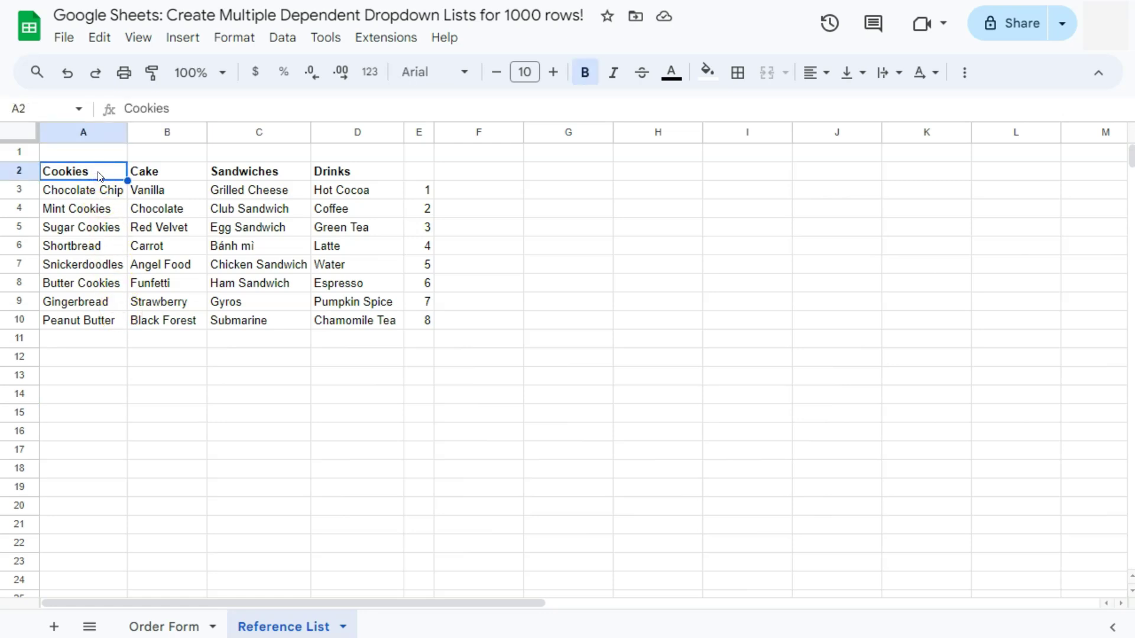
pyautogui.moveTo(100, 190); pyautogui.dragTo(108, 320)
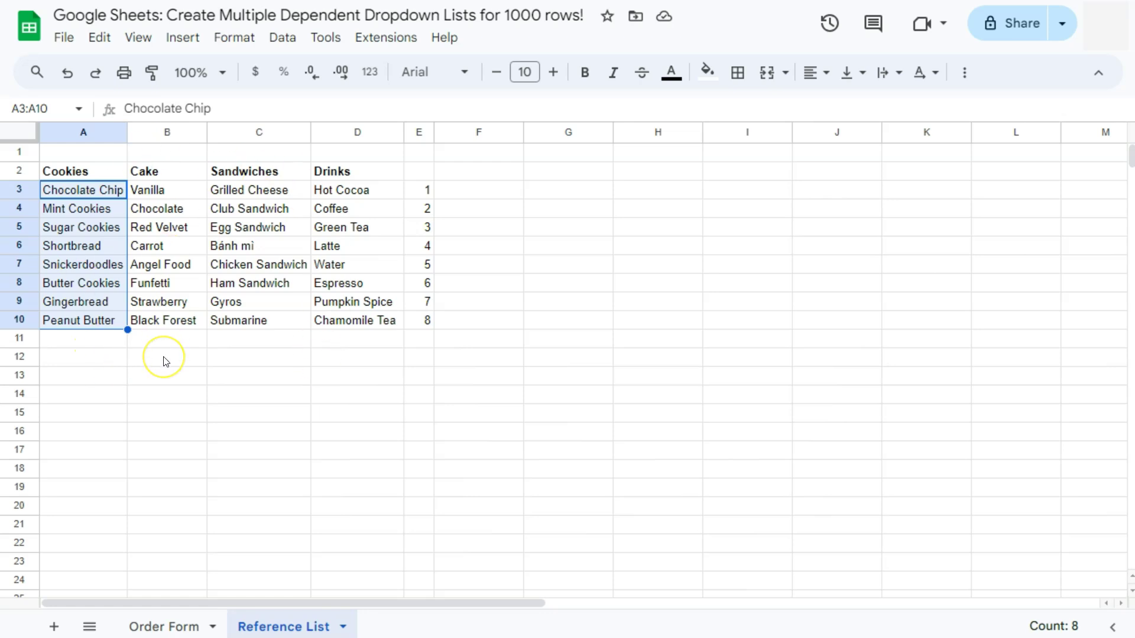
pyautogui.click(165, 626)
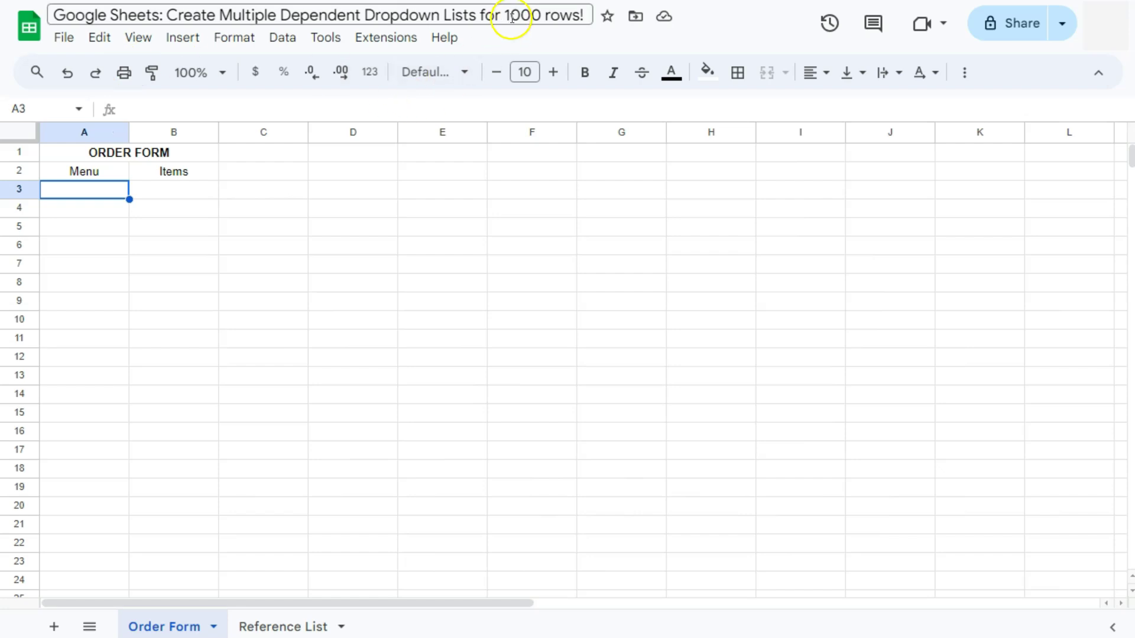
# Select Menu cells A3 down to A1002, leaving the ORDER FORM title unchanged.
pyautogui.moveTo(510, 15); pyautogui.dragTo(578, 12)
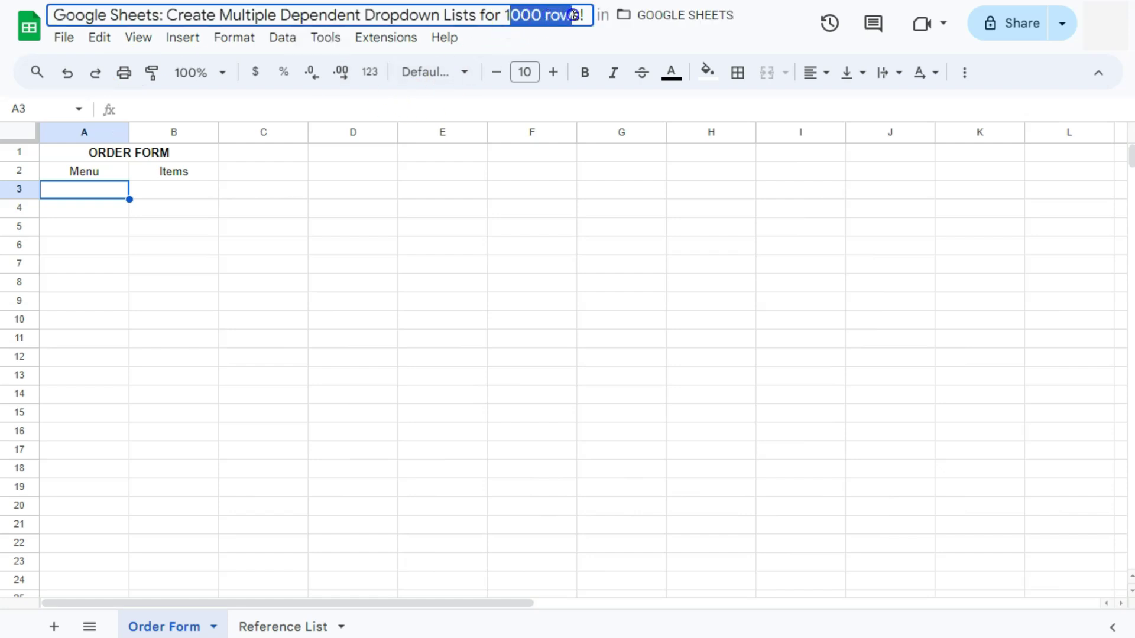
pyautogui.click(198, 286)
pyautogui.click(86, 195)
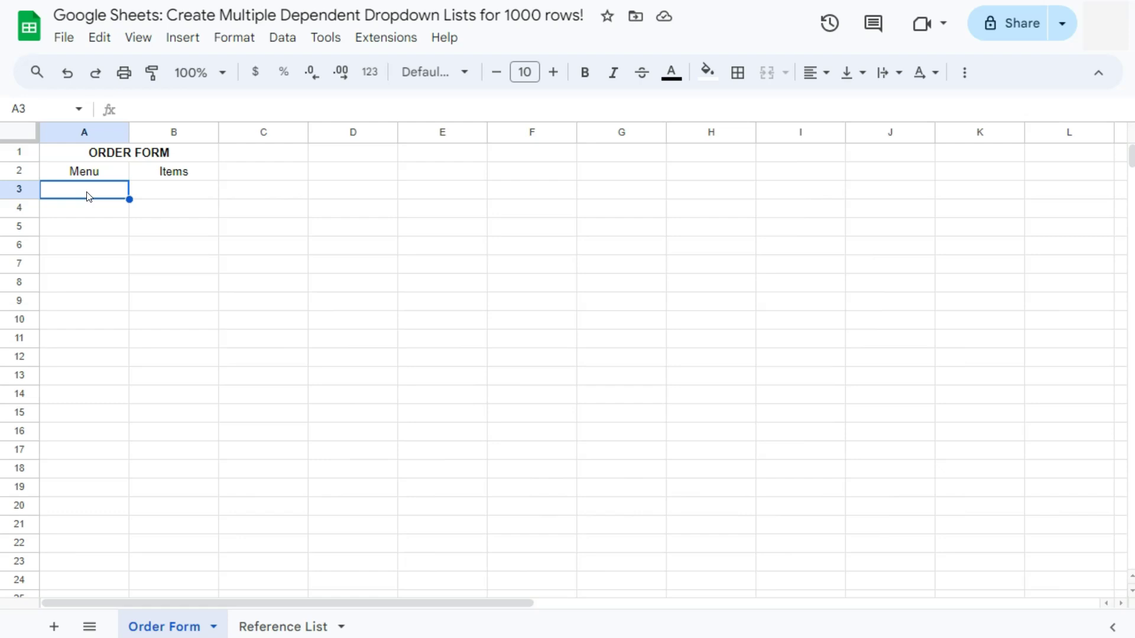
pyautogui.hotkey('ctrl', 'a')
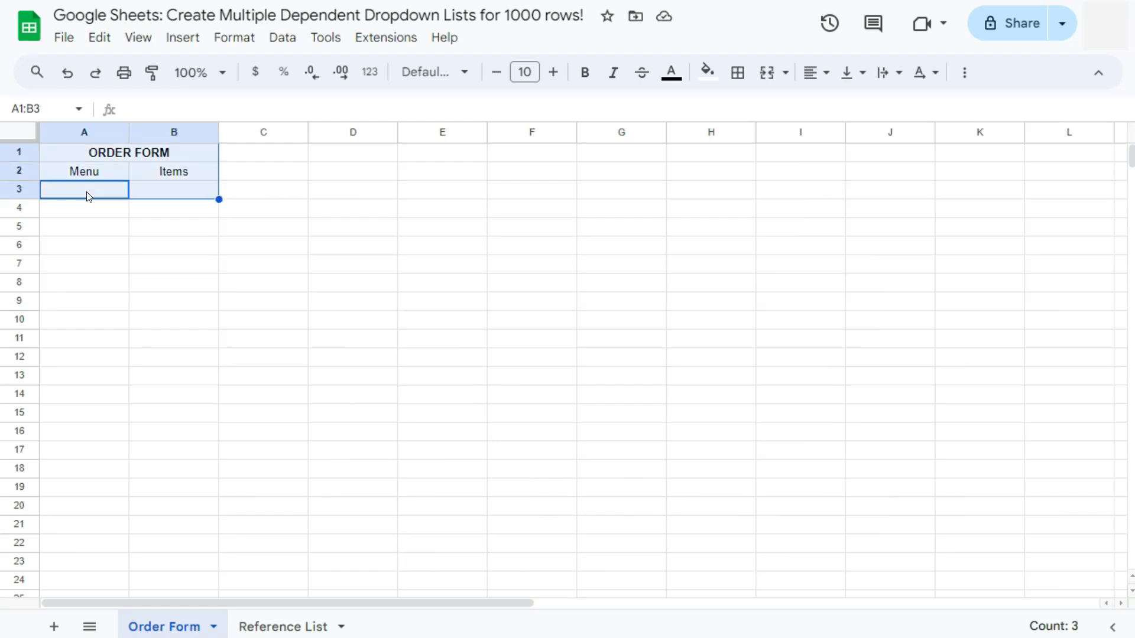
pyautogui.click(87, 195)
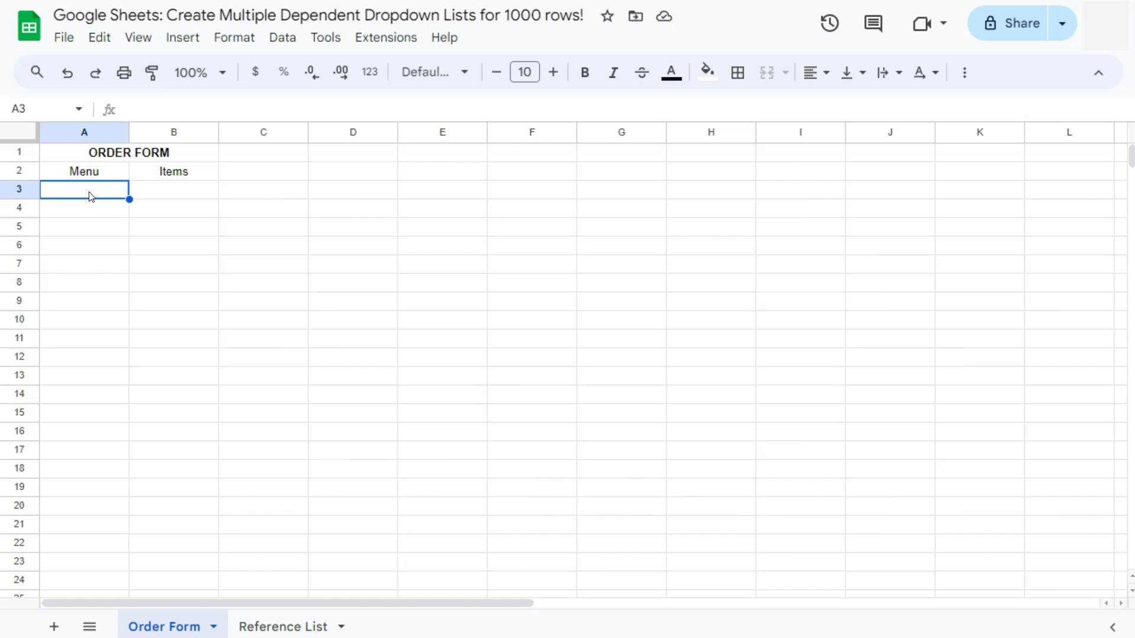
pyautogui.hotkey('ctrl', 'shift', 'Down')
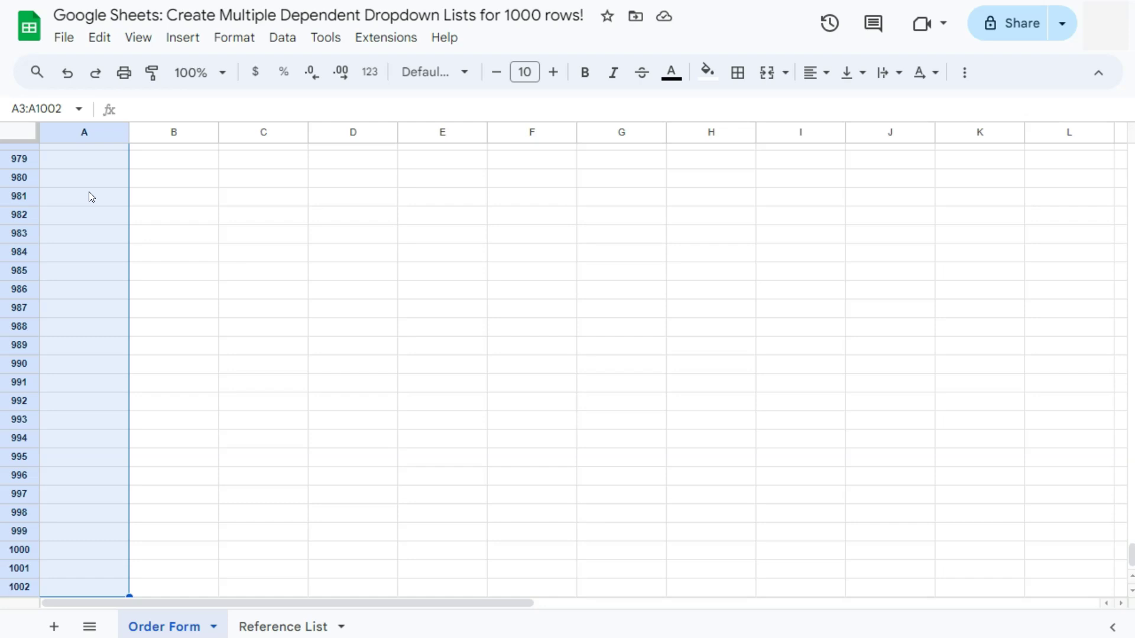
pyautogui.moveTo(1128, 553); pyautogui.dragTo(1130, 156)
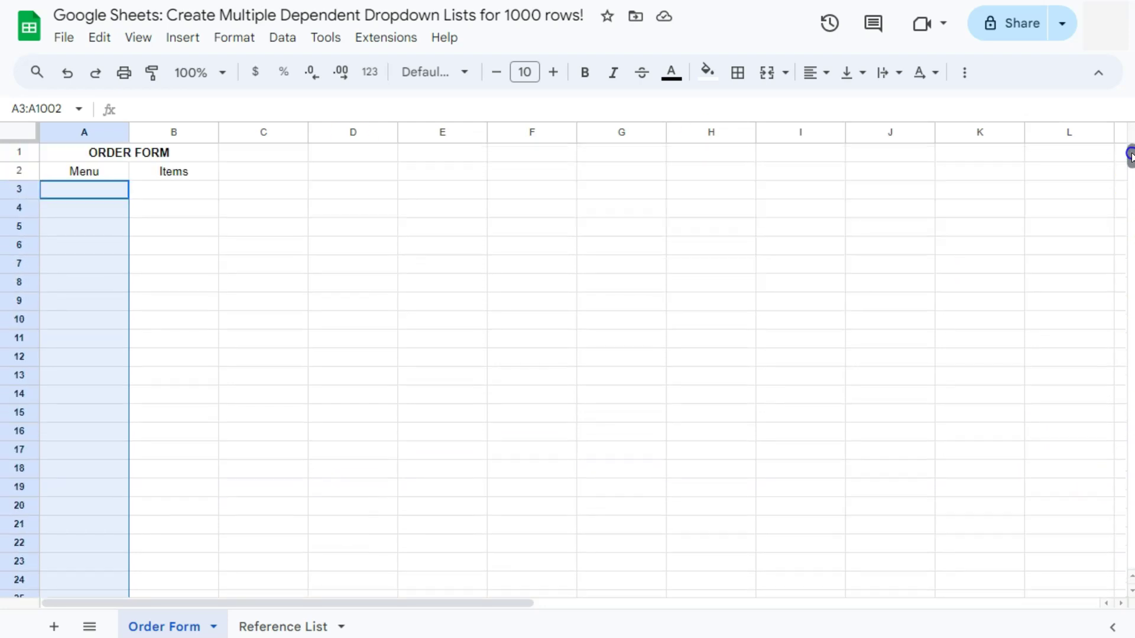
# Add a dropdown to A3:A1002 listing 'Reference List'!A2:D2: Cookies, Cake, Sandwiches, Drinks.
pyautogui.rightClick(95, 209)
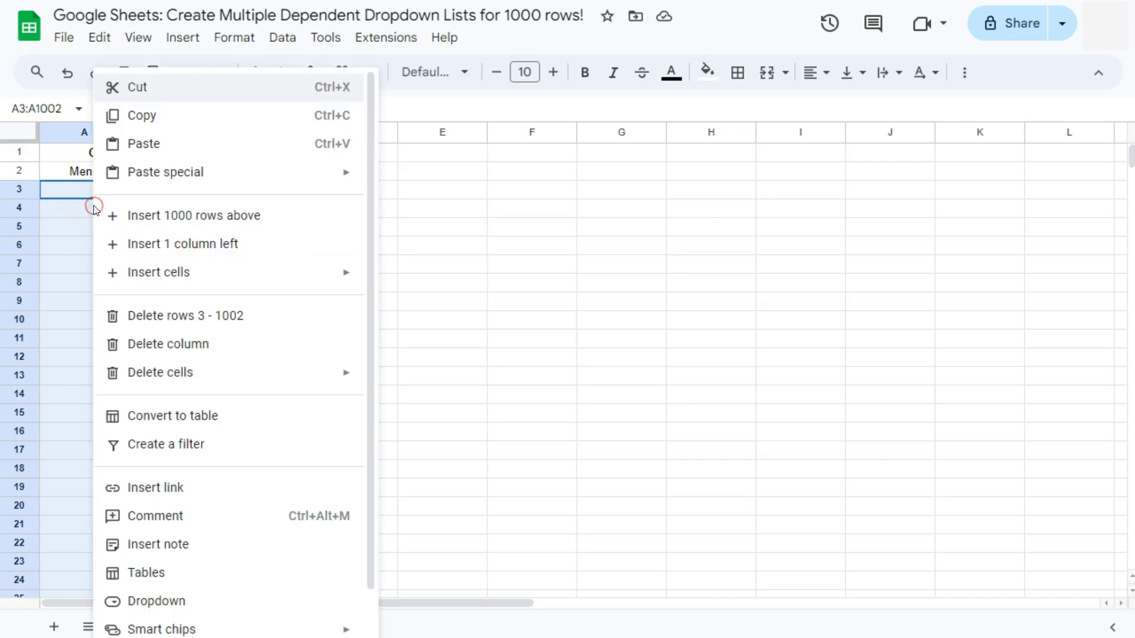
pyautogui.click(173, 602)
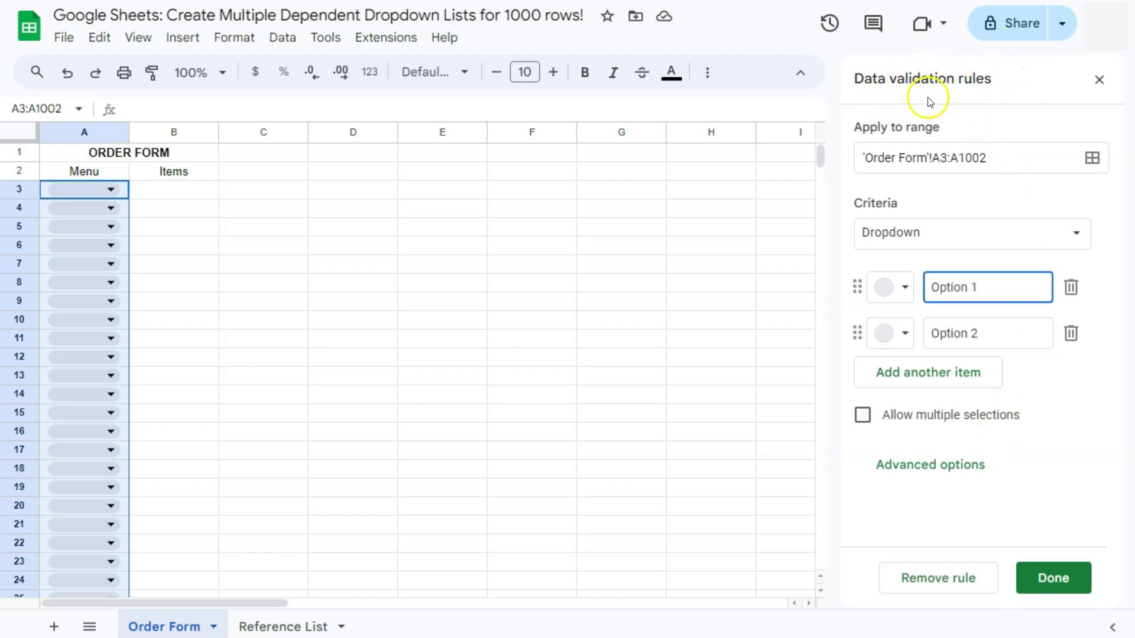
pyautogui.click(934, 160)
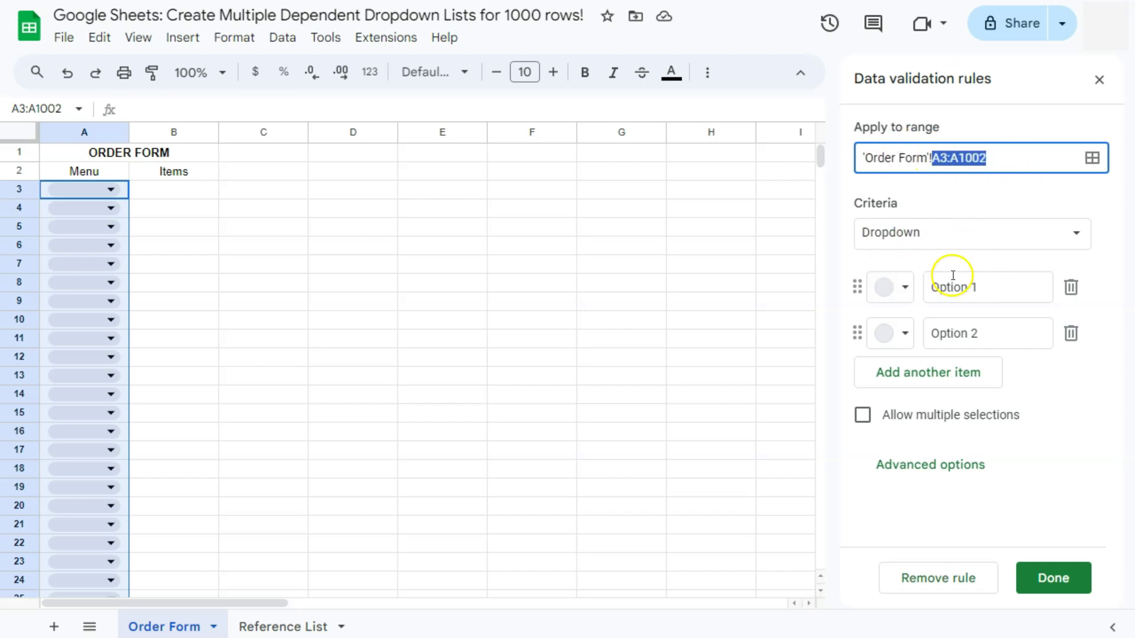
pyautogui.click(937, 237)
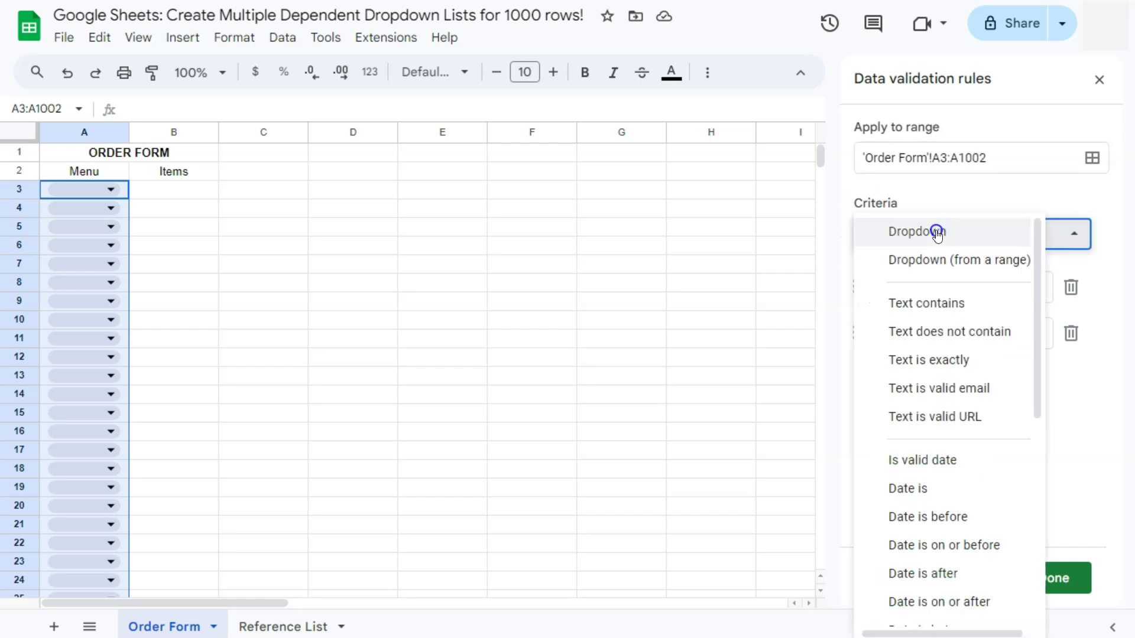
pyautogui.click(915, 263)
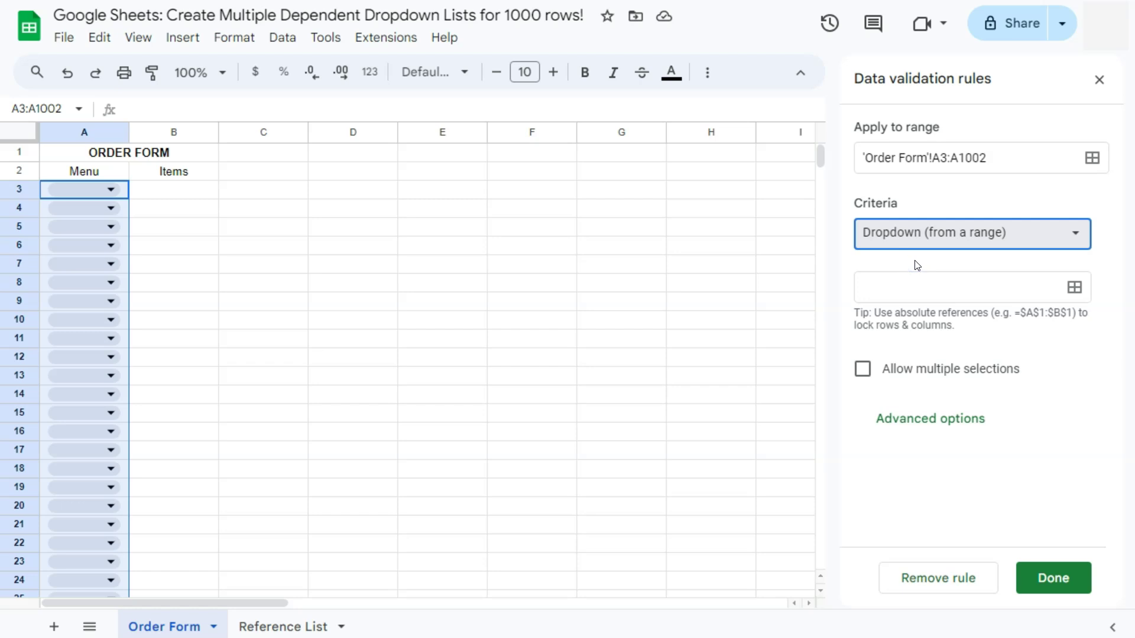
pyautogui.click(1074, 287)
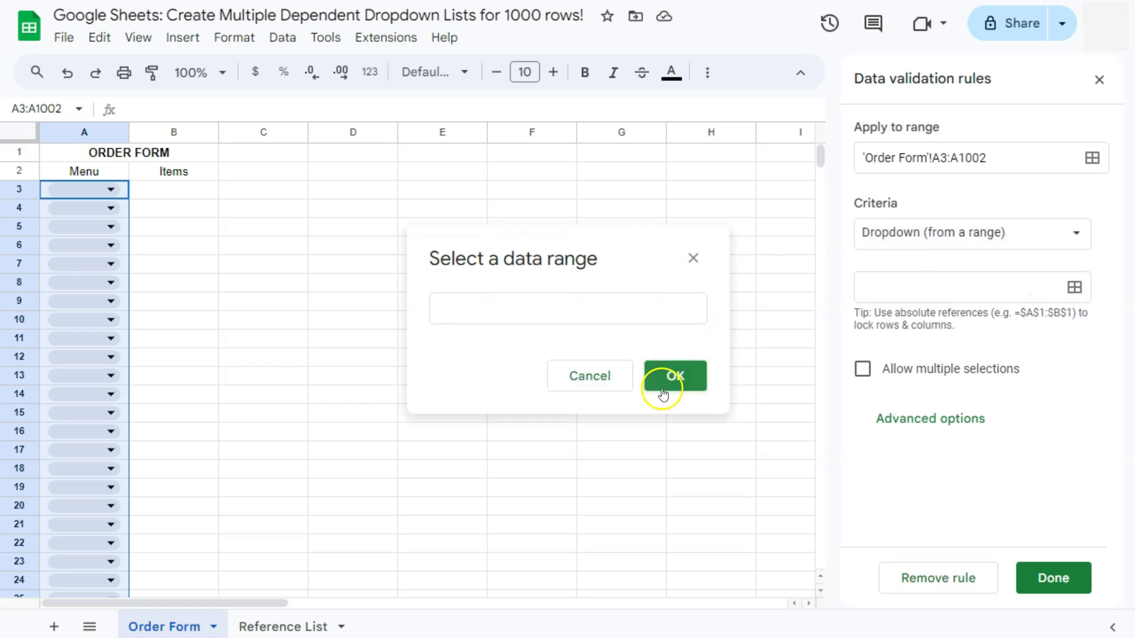
pyautogui.click(286, 625)
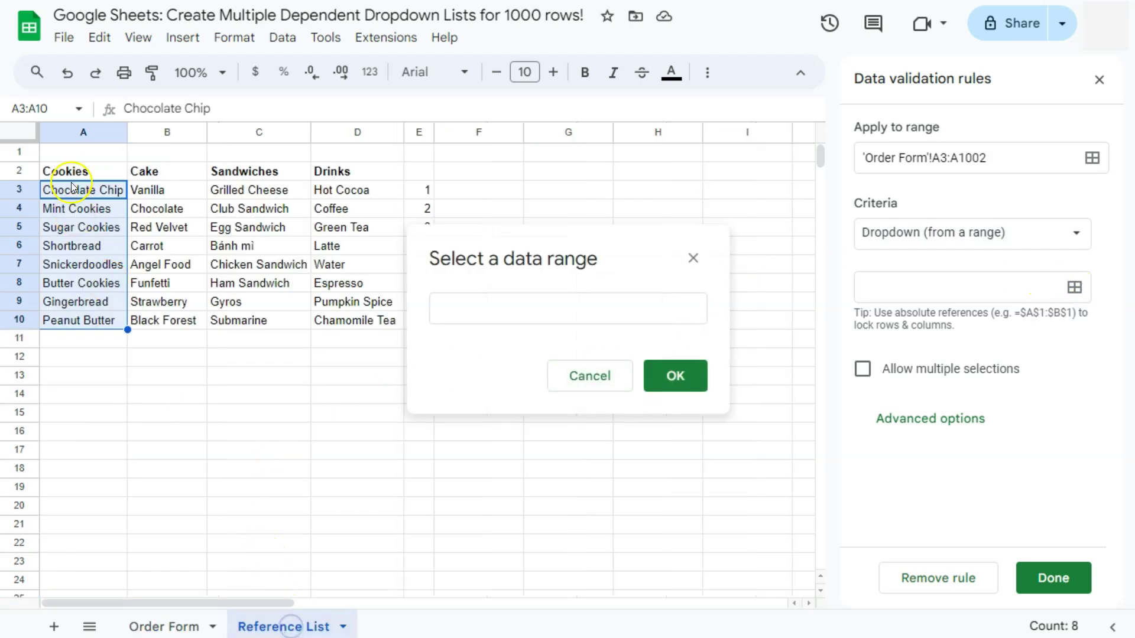
pyautogui.moveTo(69, 169); pyautogui.dragTo(337, 168)
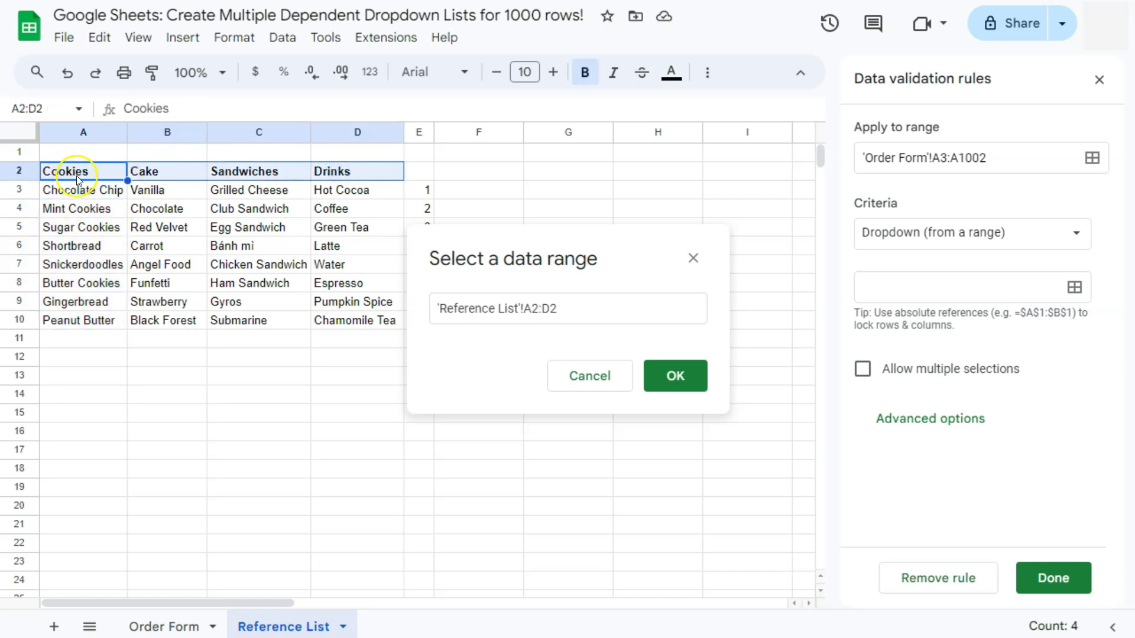
pyautogui.click(668, 376)
pyautogui.click(1037, 579)
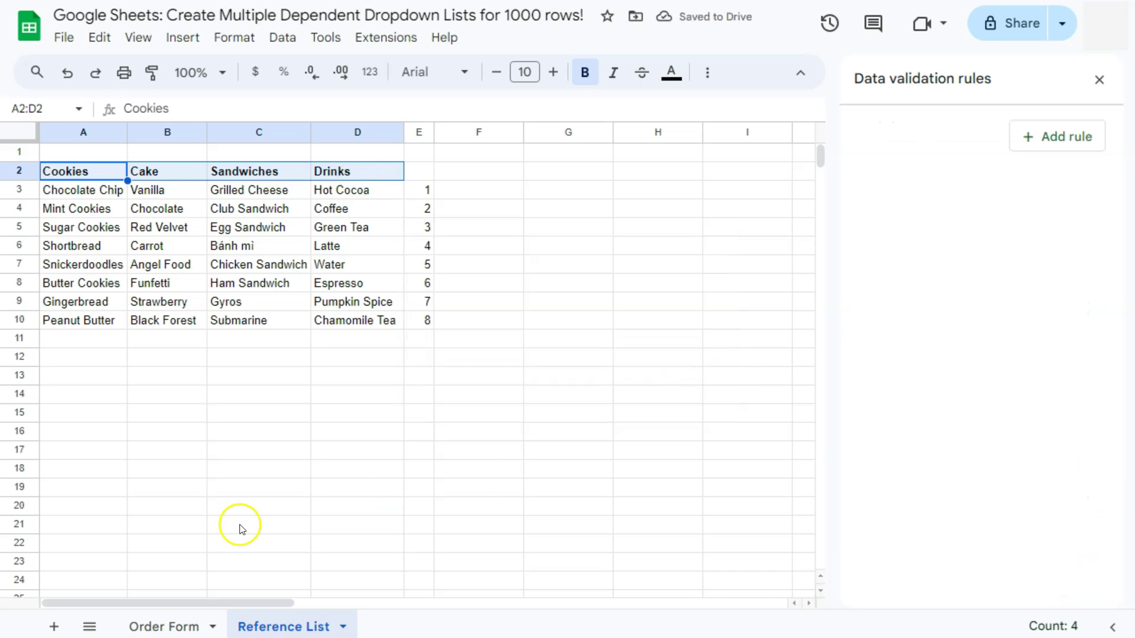
pyautogui.click(164, 628)
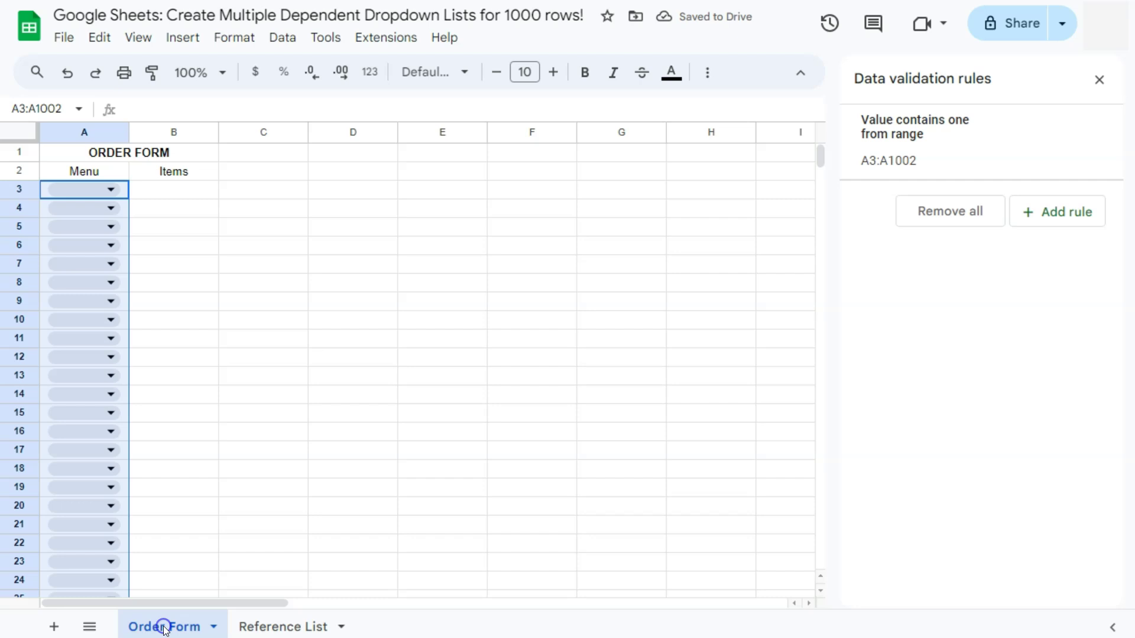
# Test the Menu dropdown in A3, A44 and A288, then pick Cookies in A3.
pyautogui.click(110, 188)
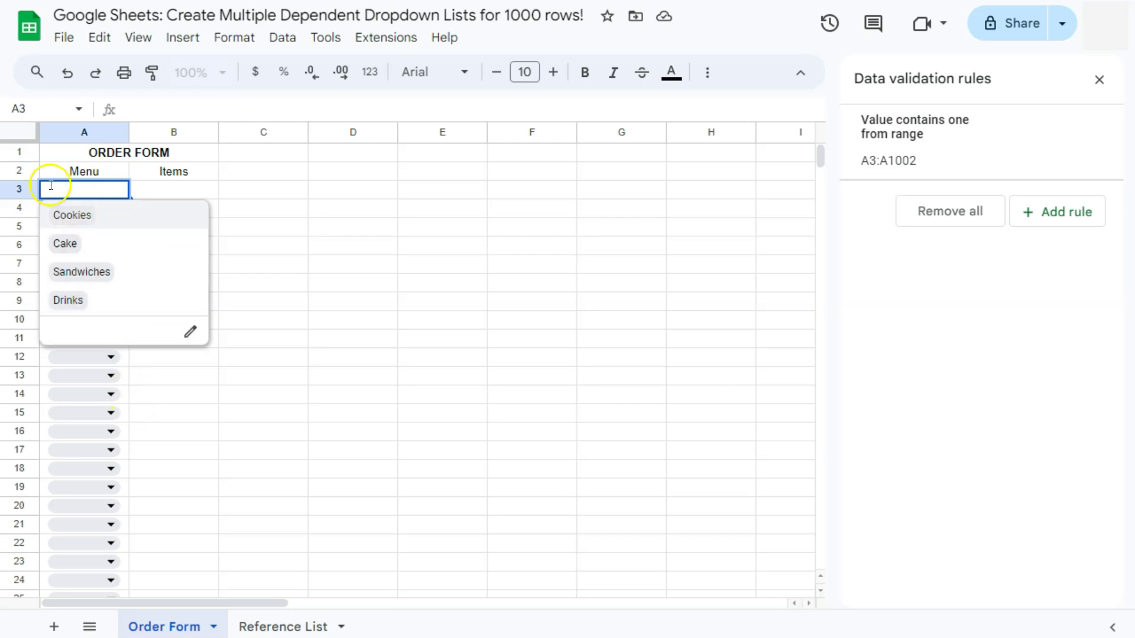
pyautogui.click(149, 384)
pyautogui.scroll(-9, 85, 419)
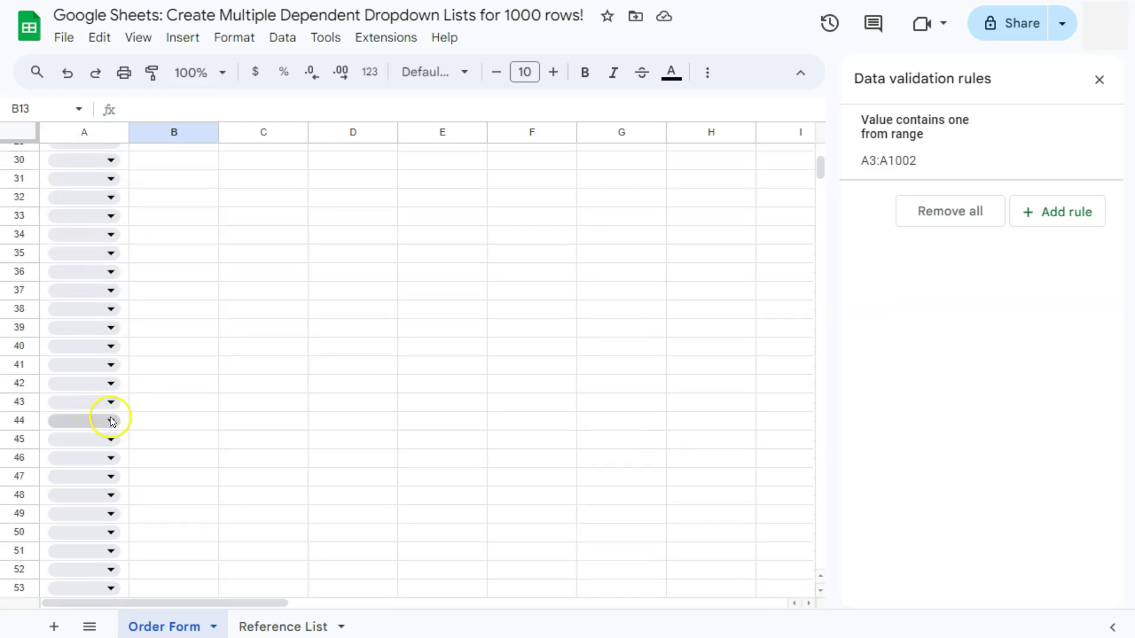
pyautogui.click(111, 418)
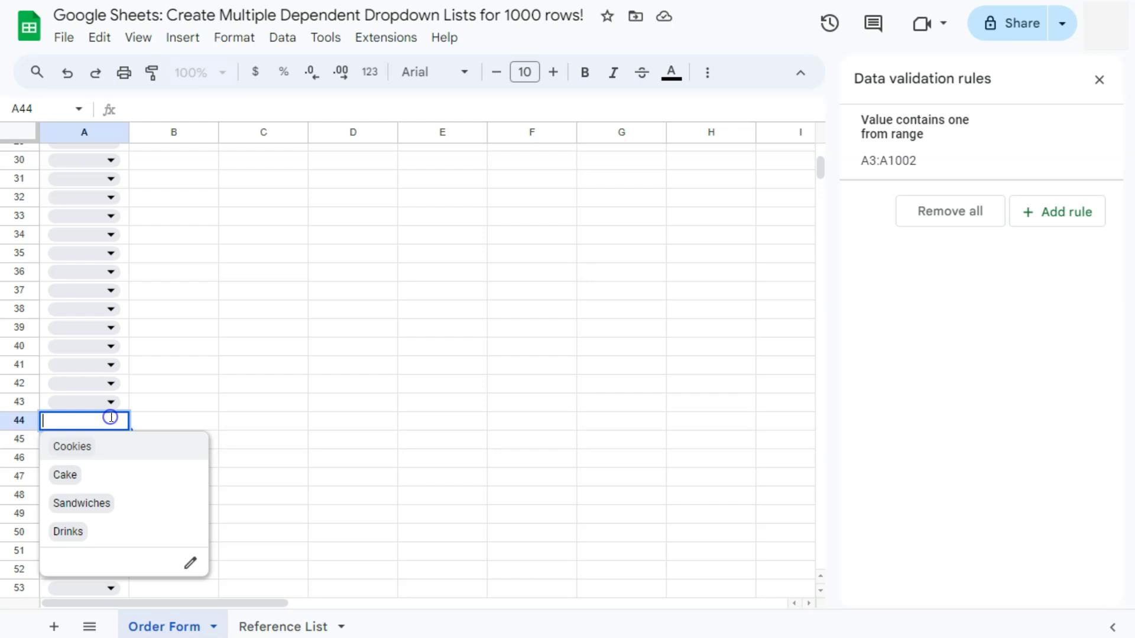
pyautogui.click(184, 422)
pyautogui.scroll(-20, 86, 427)
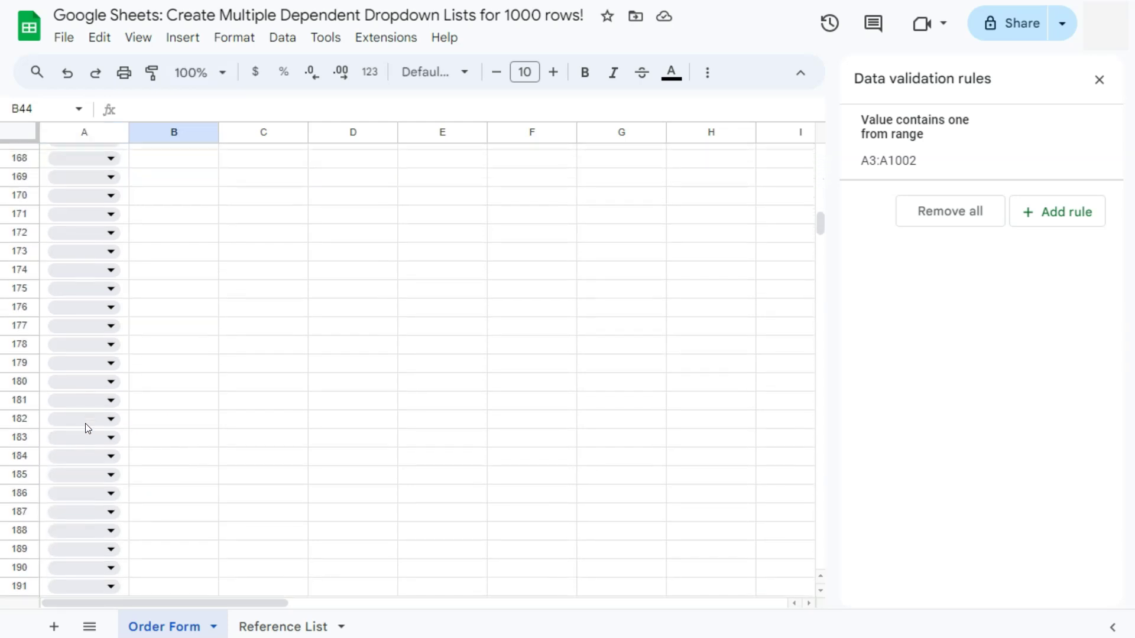
pyautogui.scroll(-20, 85, 426)
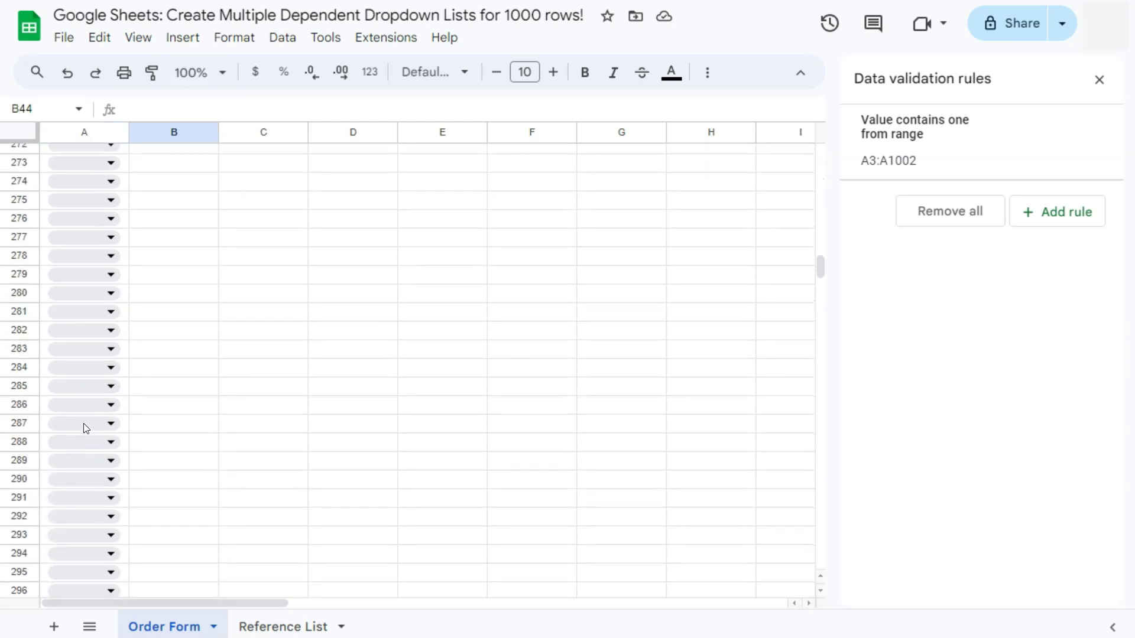
pyautogui.click(111, 444)
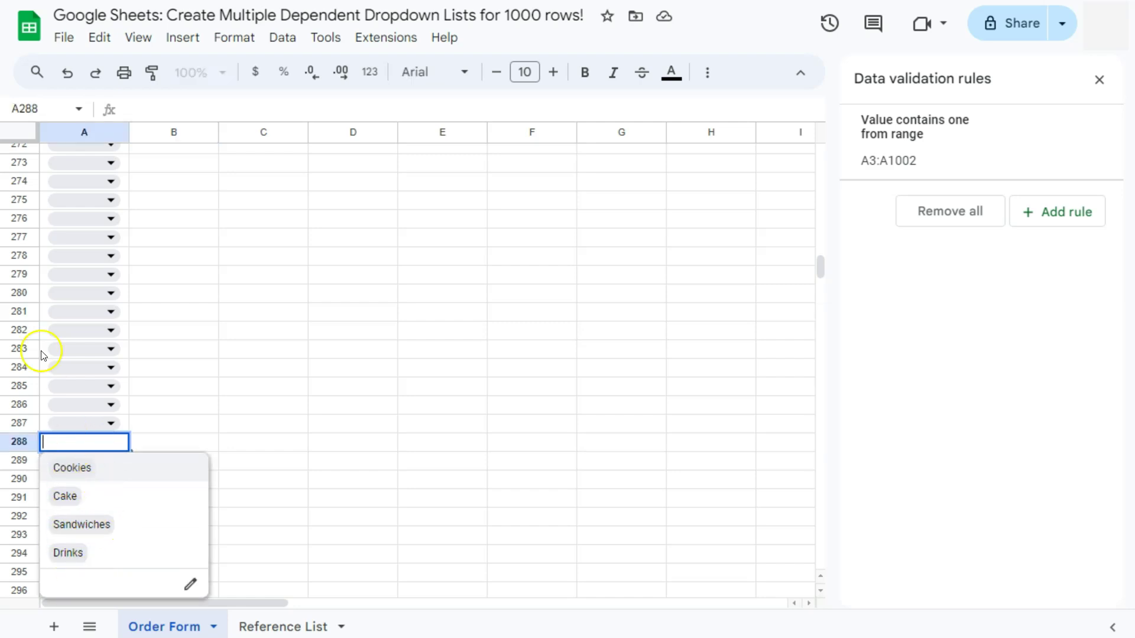
pyautogui.moveTo(820, 266); pyautogui.dragTo(821, 172)
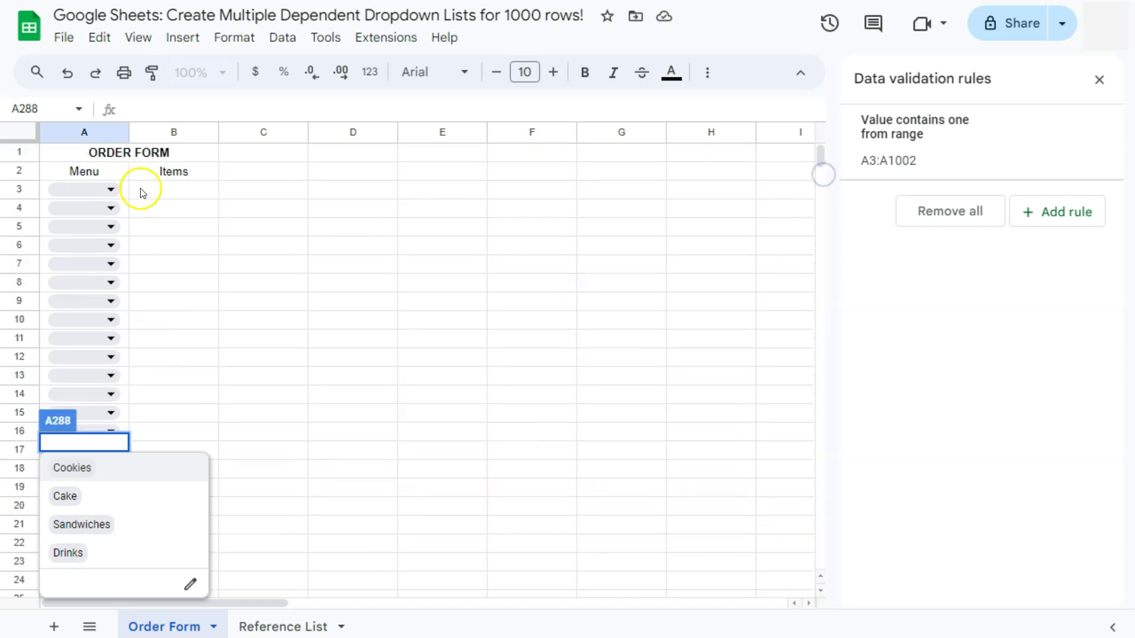
pyautogui.click(141, 190)
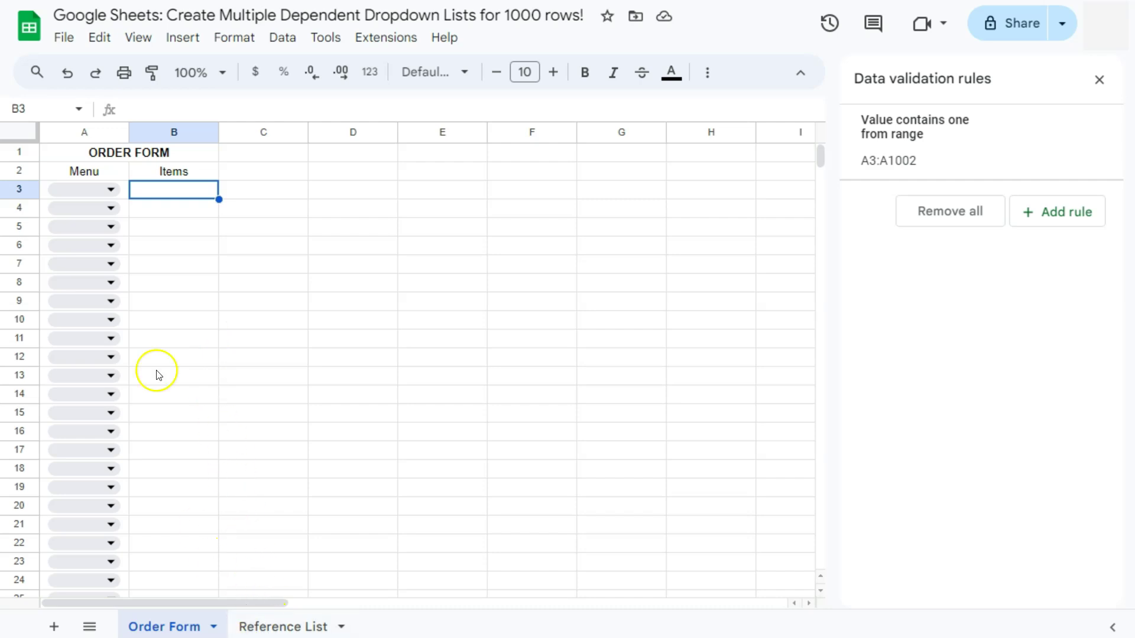
pyautogui.click(98, 187)
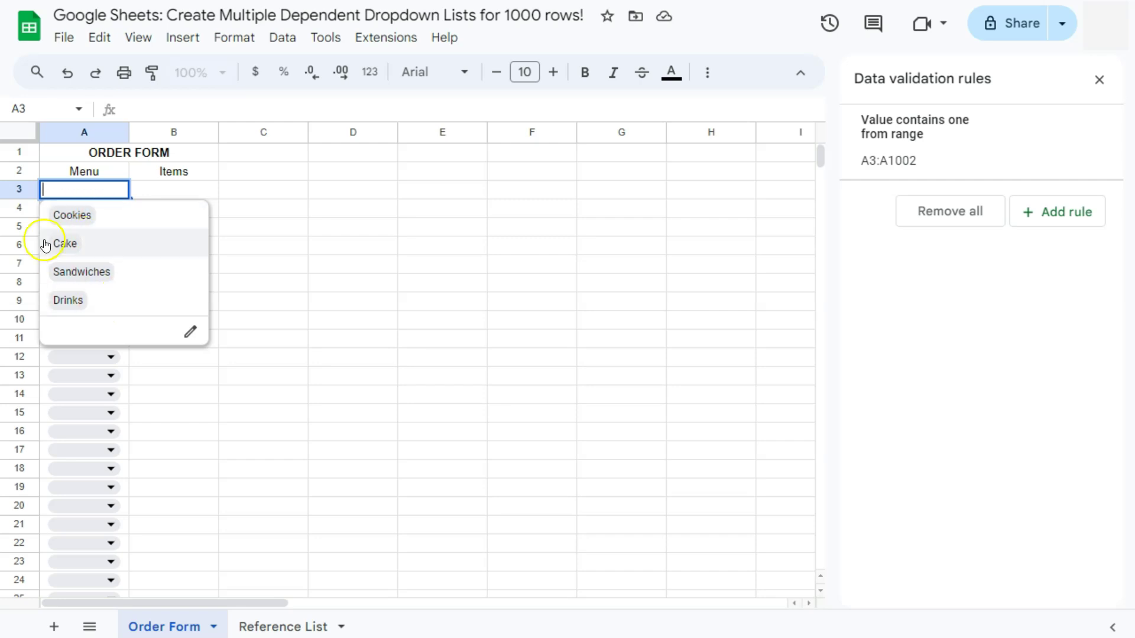
pyautogui.click(86, 216)
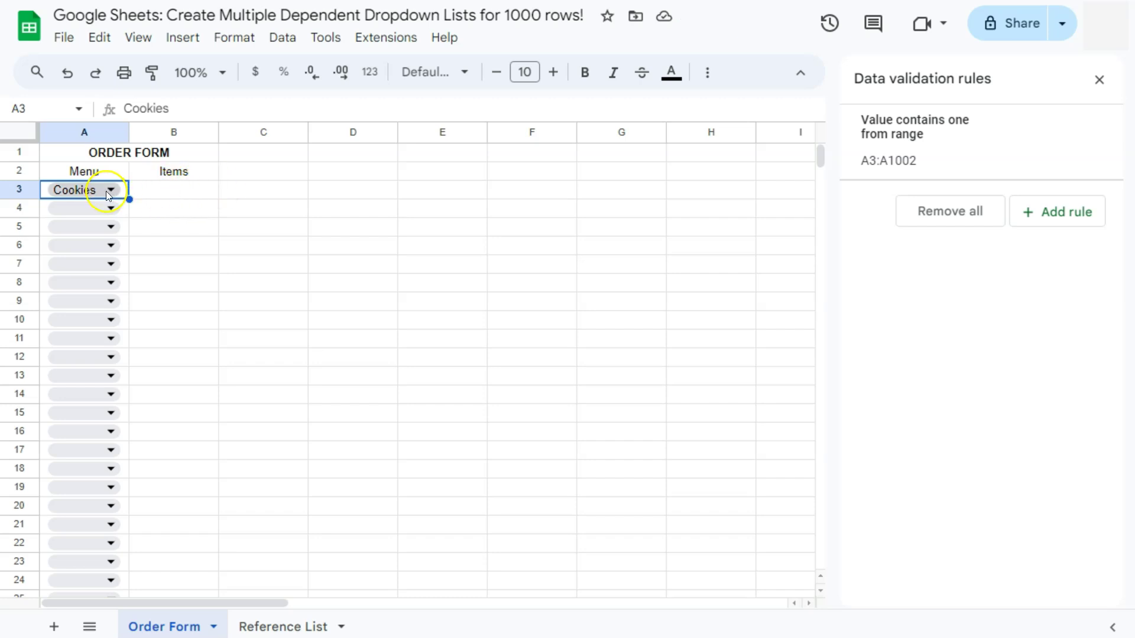
# Inspect the IFNA/TRANSPOSE/INDEX helper formula in Reference List F3 and its eight spilled results.
pyautogui.click(274, 629)
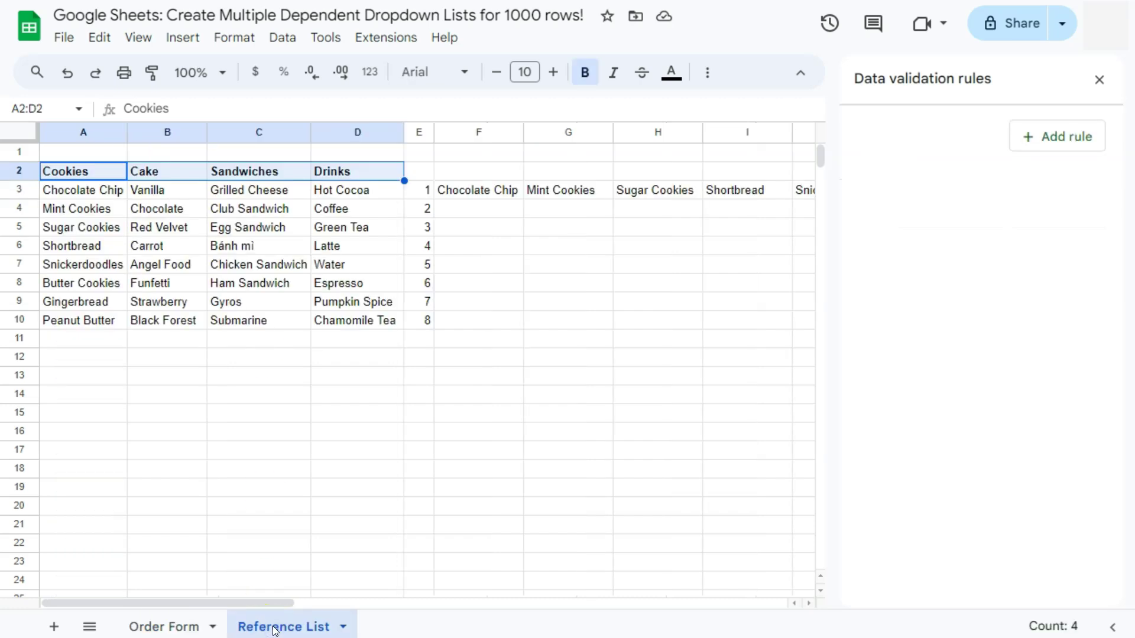
pyautogui.click(470, 189)
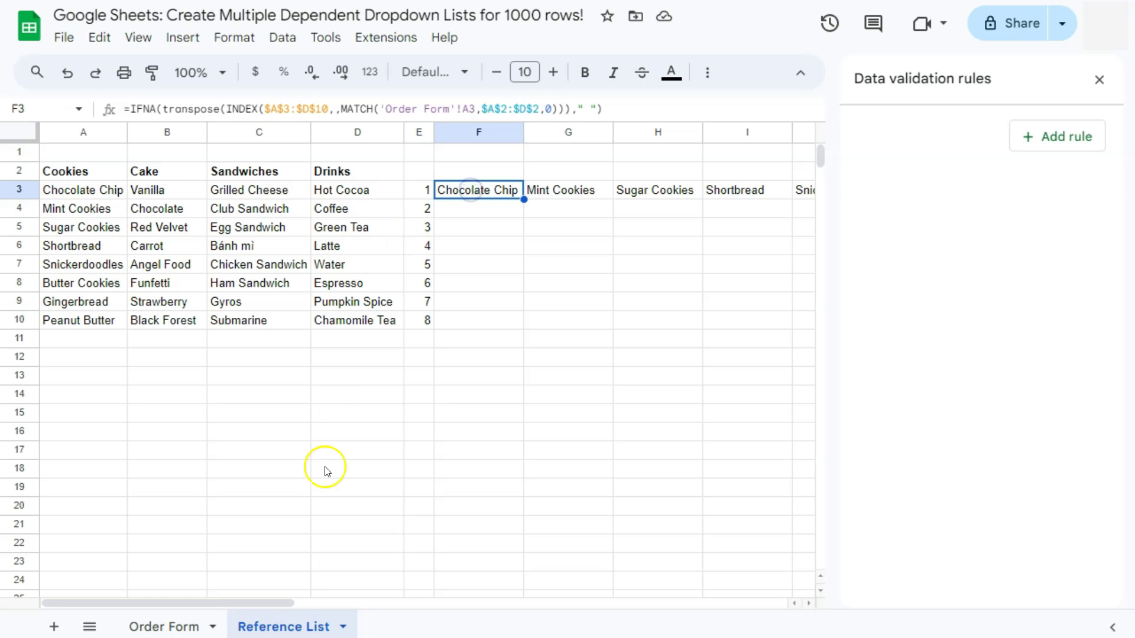
pyautogui.moveTo(270, 604); pyautogui.dragTo(388, 605)
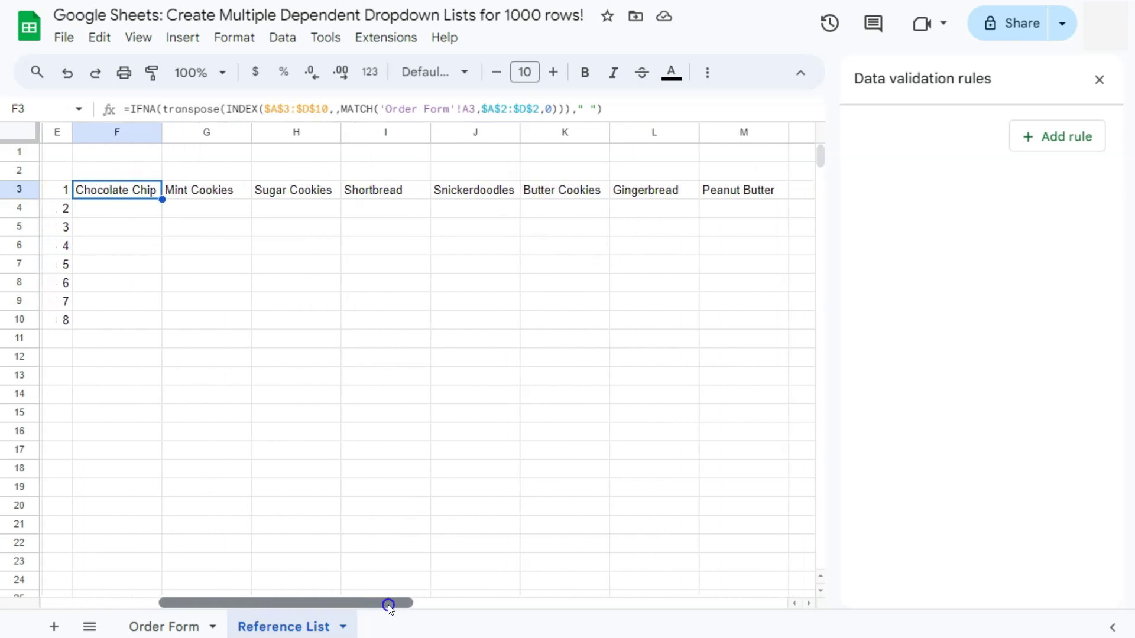
pyautogui.moveTo(144, 188); pyautogui.dragTo(365, 190)
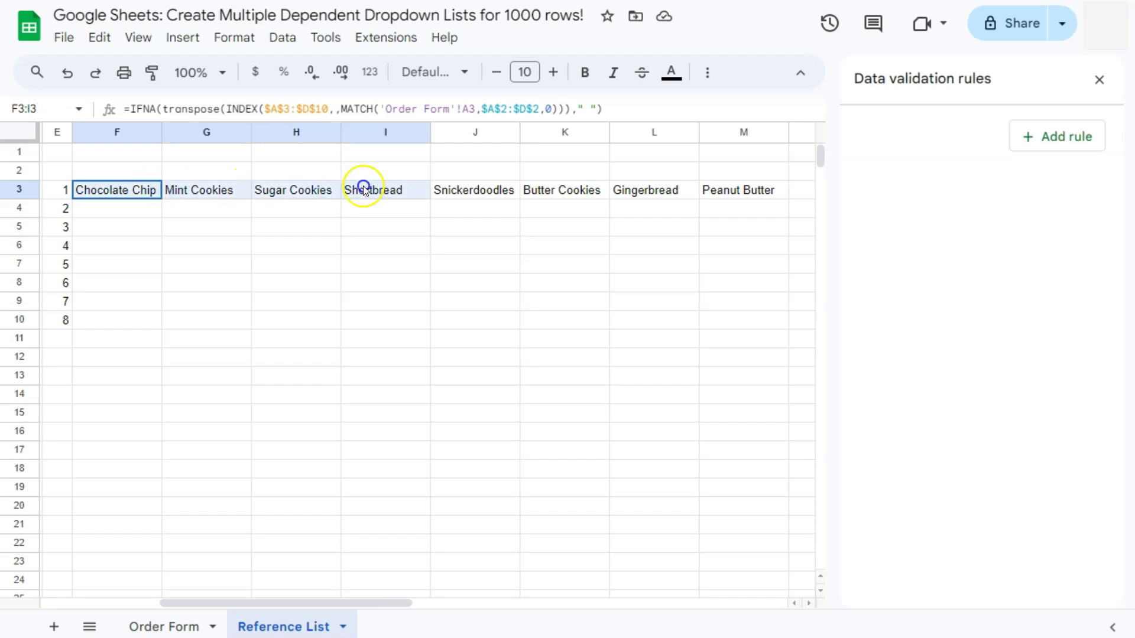
pyautogui.hotkey('ctrl', 'shift', 'Right')
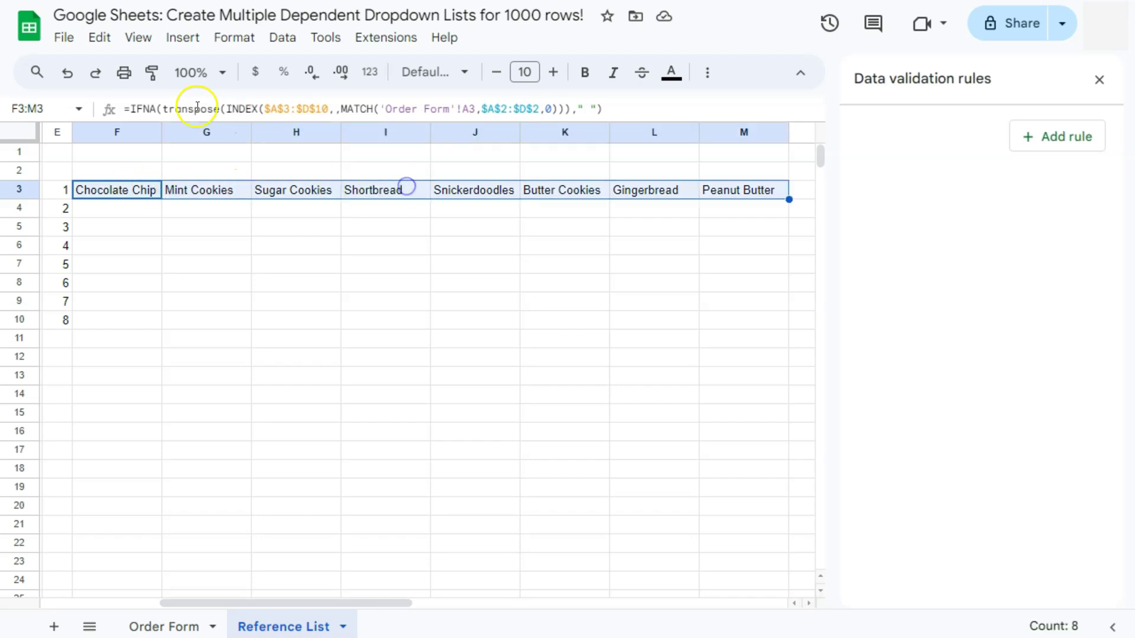
pyautogui.moveTo(134, 109); pyautogui.dragTo(603, 110)
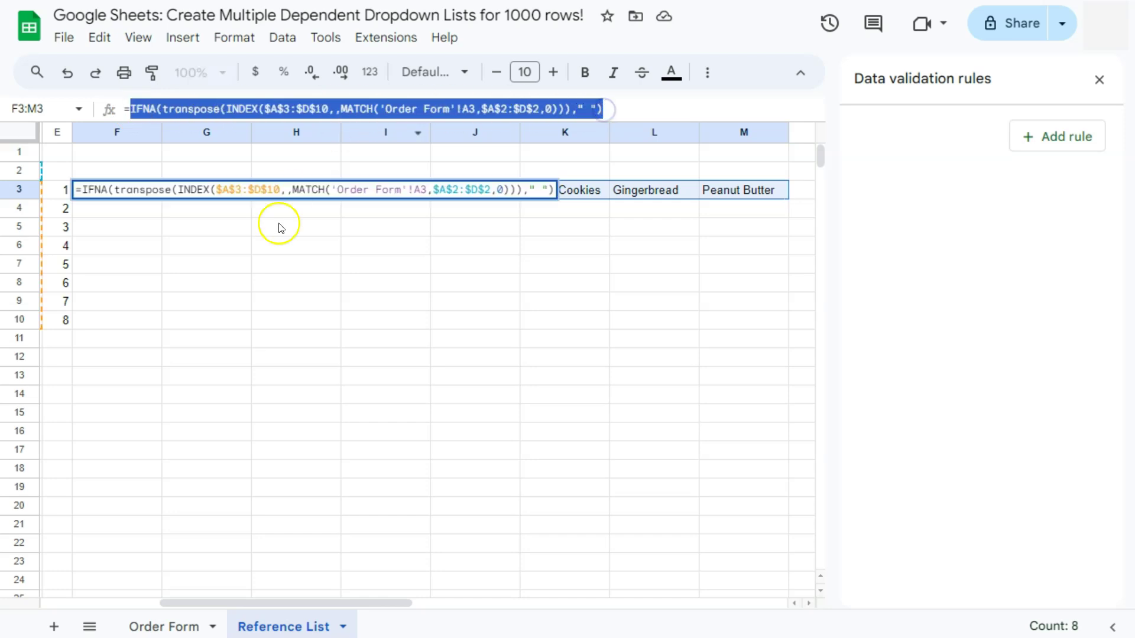
pyautogui.press('Escape')
pyautogui.hscroll(-5, 368, 112)
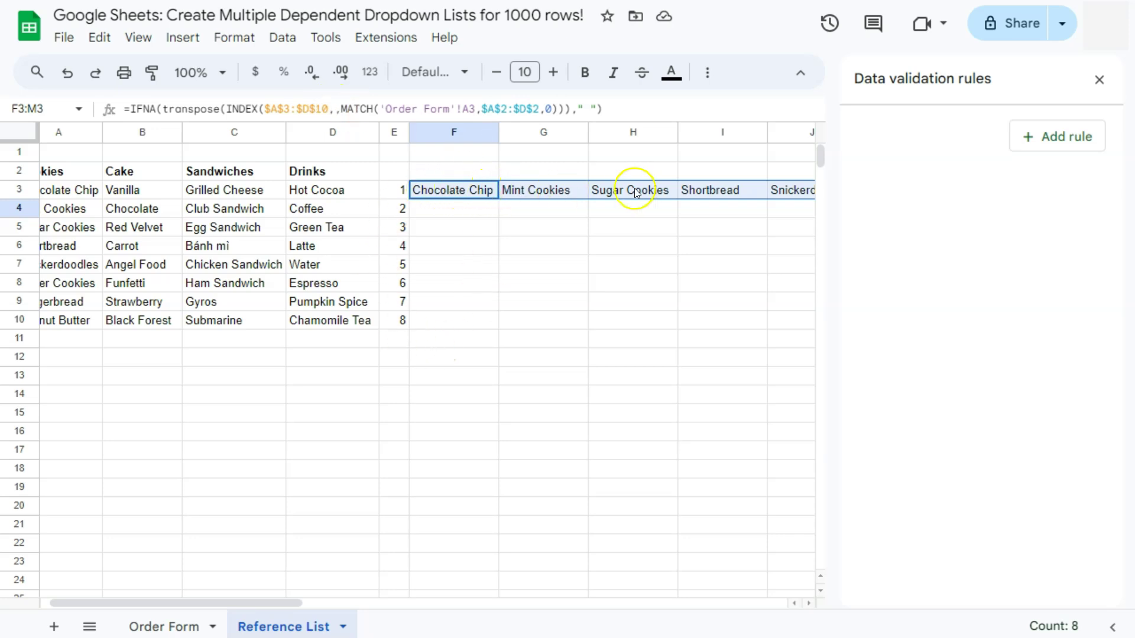
# Fill the F3 helper formula down to F10, then select Items cell B3 on Order Form.
pyautogui.click(468, 191)
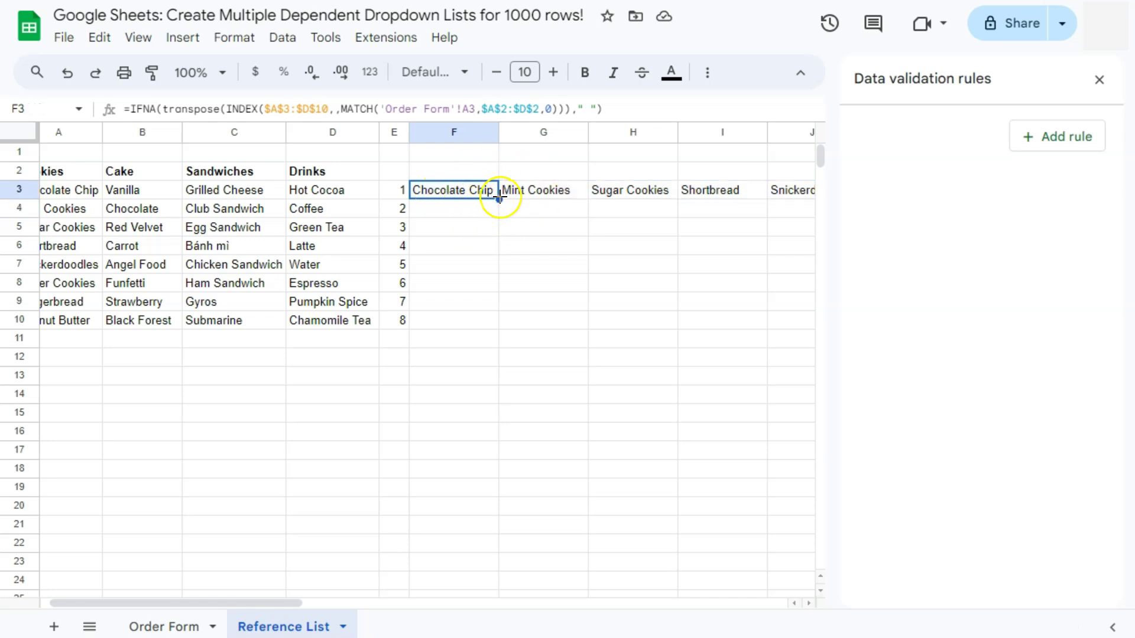
pyautogui.moveTo(499, 199); pyautogui.dragTo(498, 329)
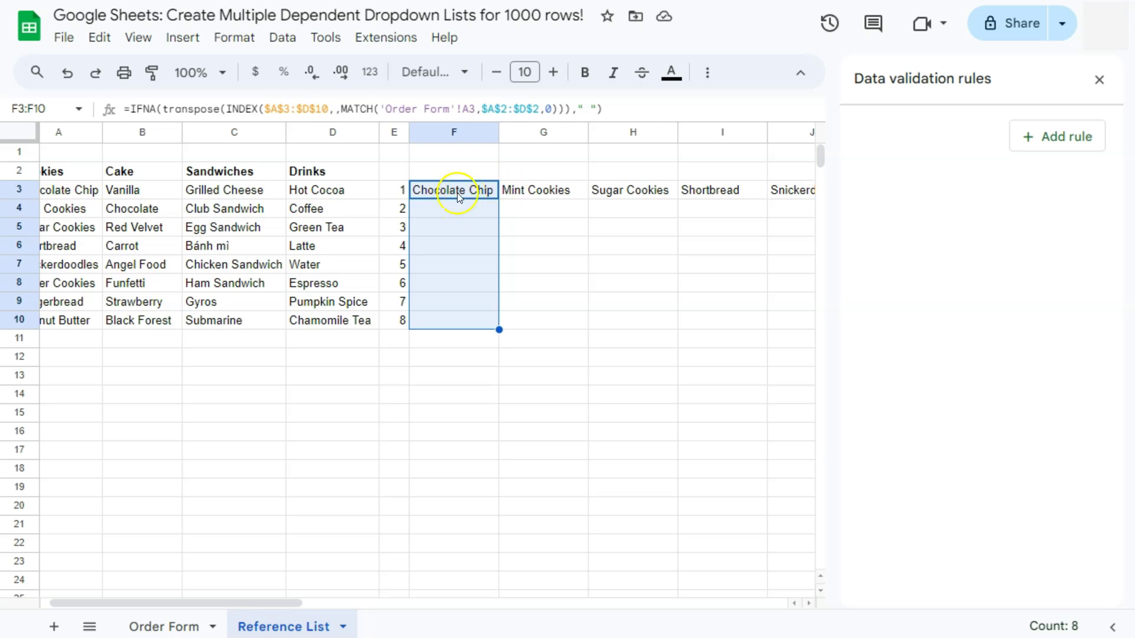
pyautogui.click(164, 627)
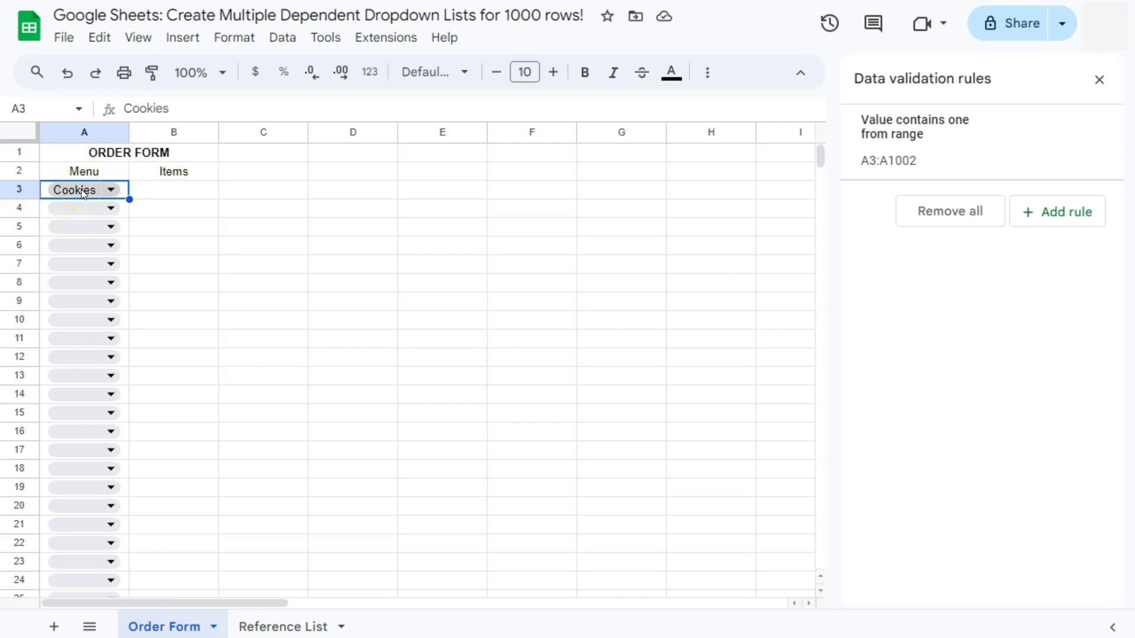
pyautogui.click(254, 625)
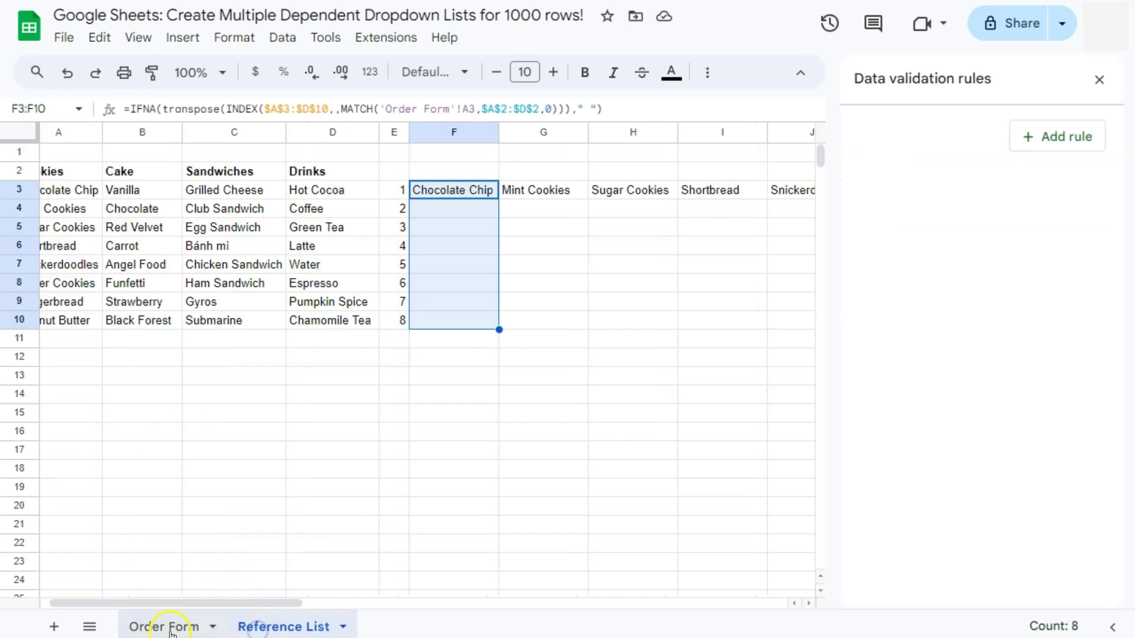
pyautogui.click(169, 627)
pyautogui.click(181, 189)
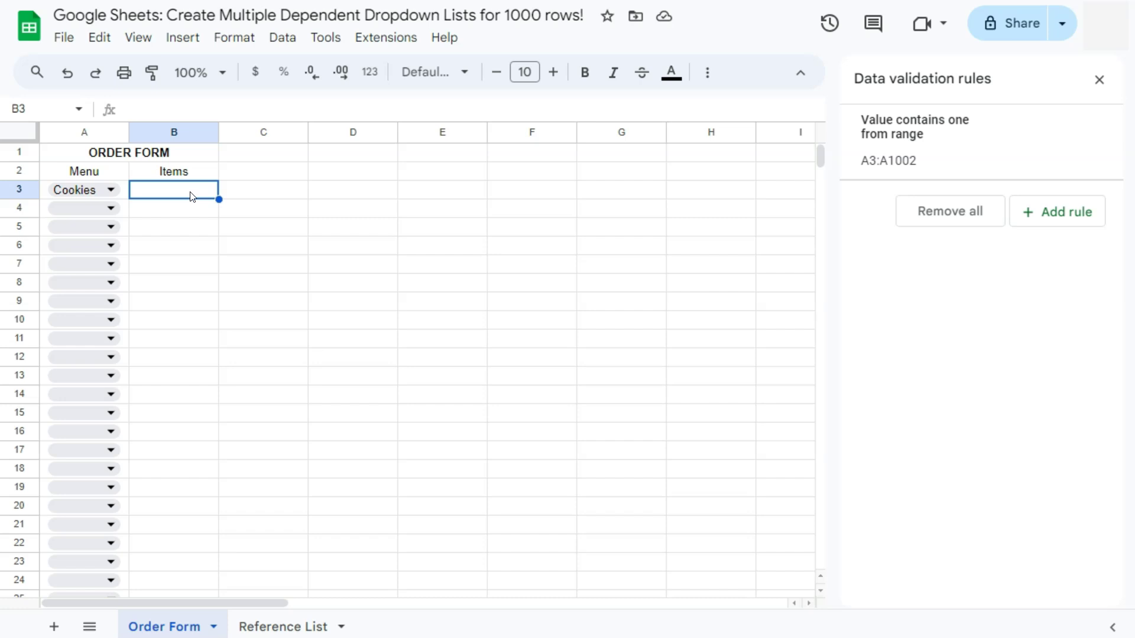
# Give B3 a dropdown from 'Reference List'!F3:M3, Chocolate Chip through Peanut Butter.
pyautogui.click(1056, 213)
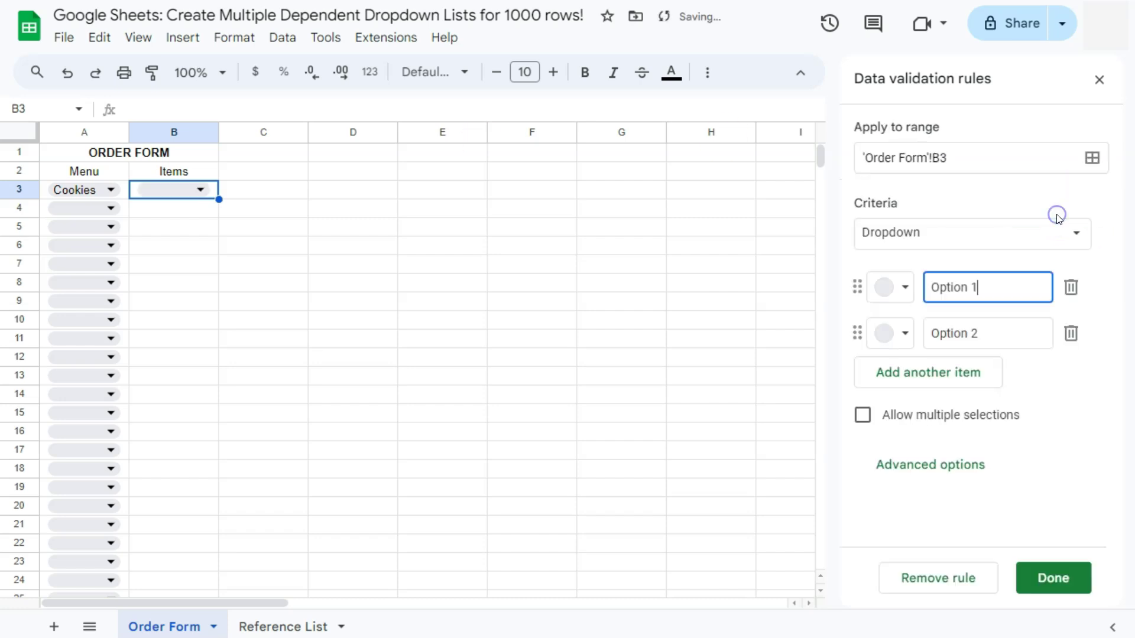
pyautogui.click(901, 238)
pyautogui.click(933, 271)
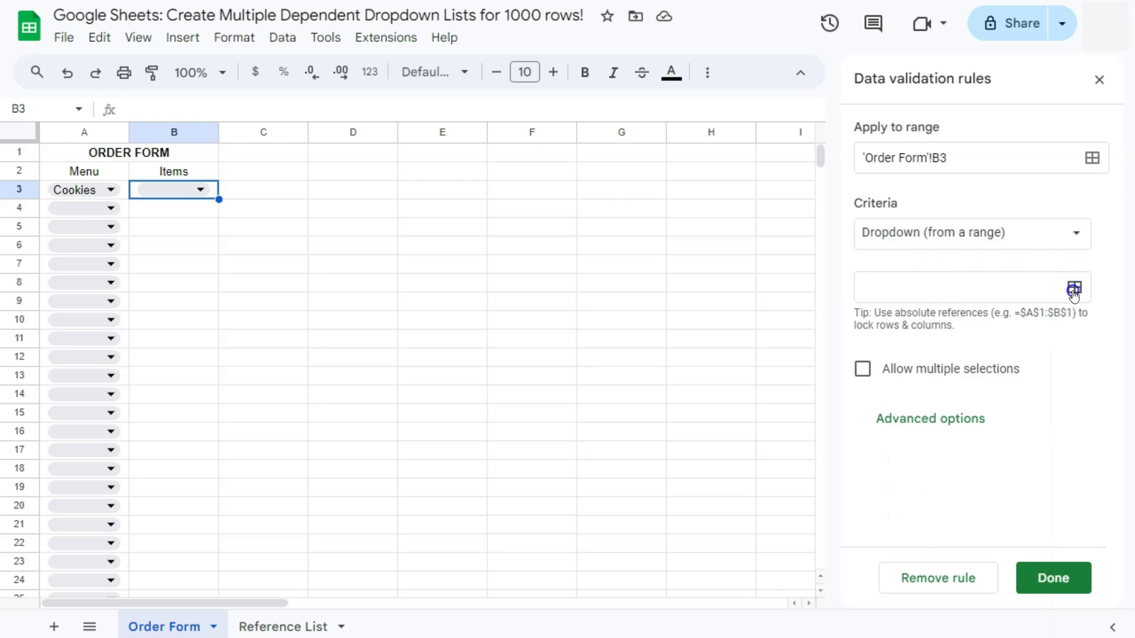
pyautogui.click(1074, 289)
pyautogui.click(286, 626)
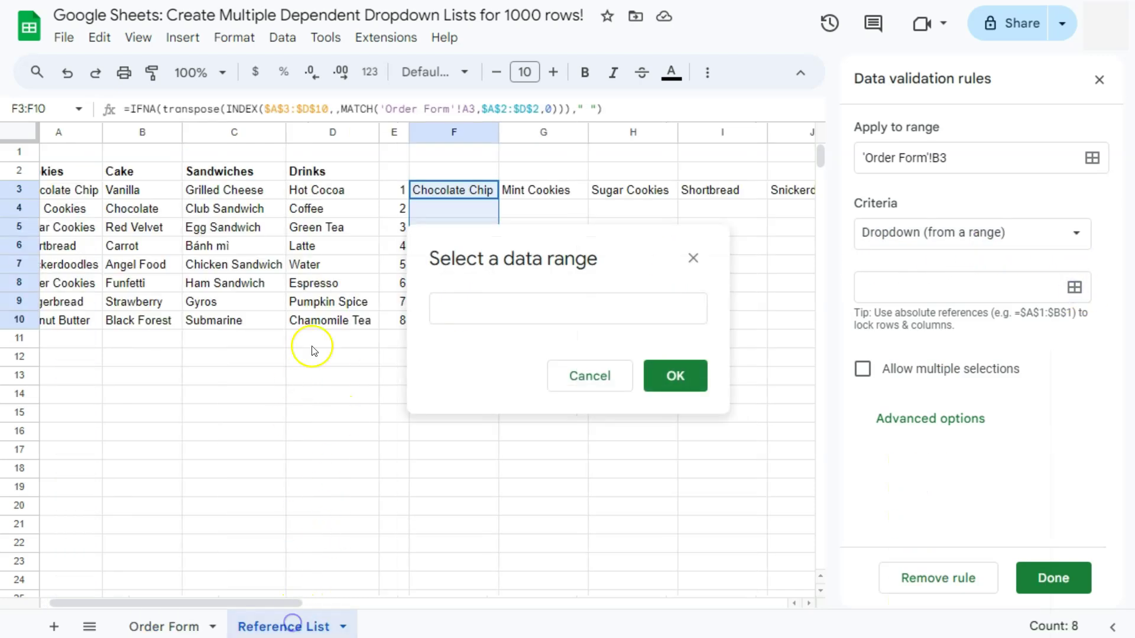
pyautogui.click(470, 189)
pyautogui.moveTo(268, 604); pyautogui.dragTo(382, 603)
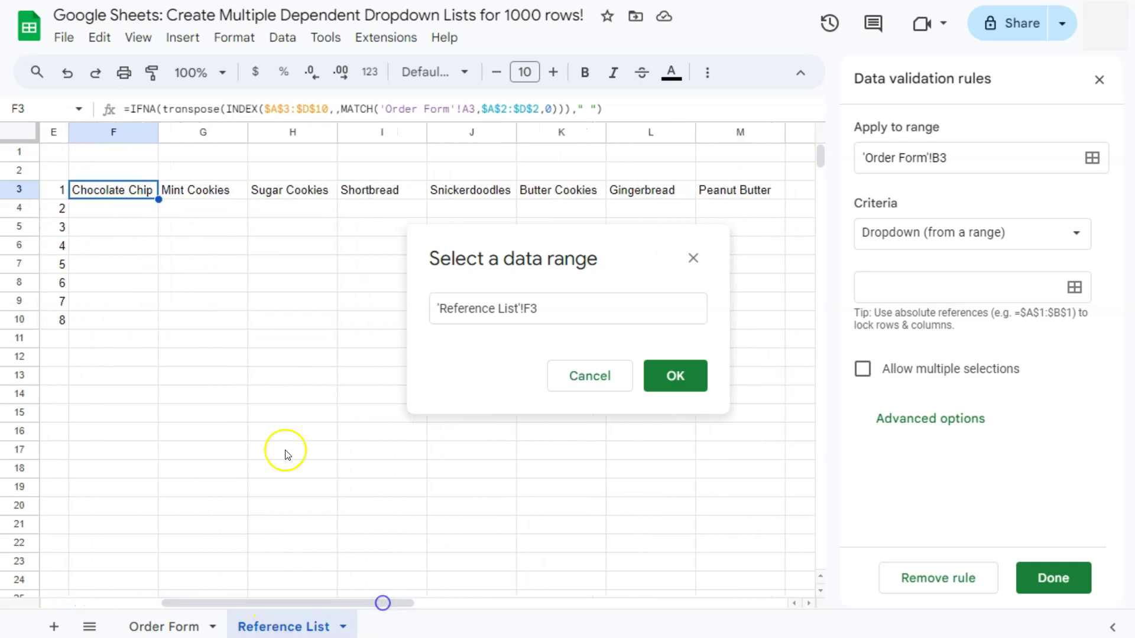
pyautogui.moveTo(155, 189); pyautogui.dragTo(715, 190)
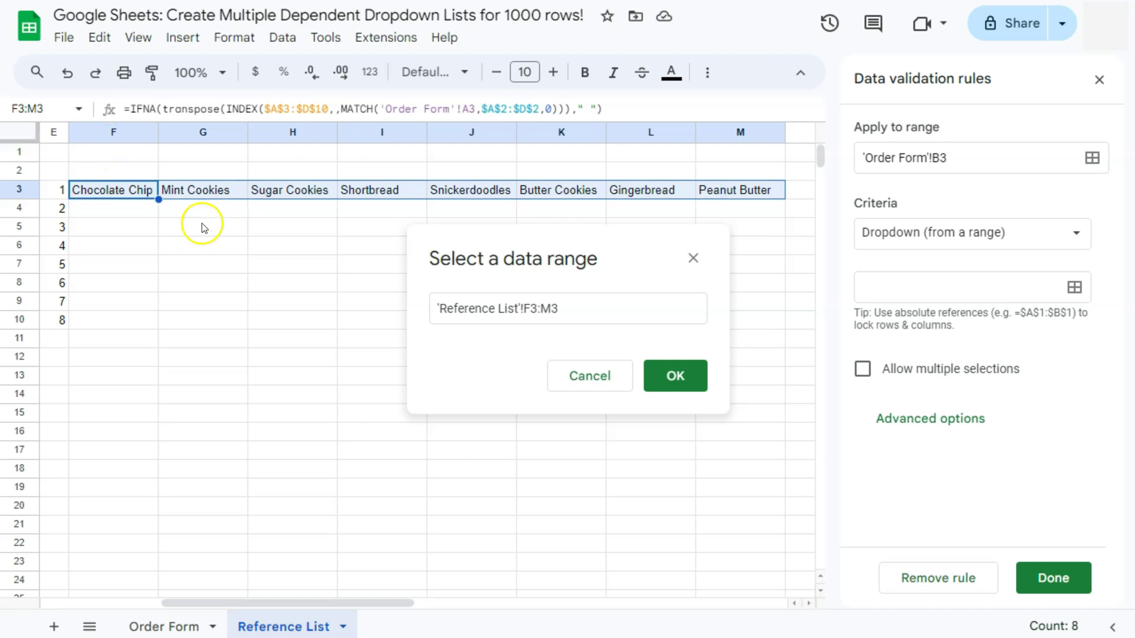
pyautogui.click(665, 377)
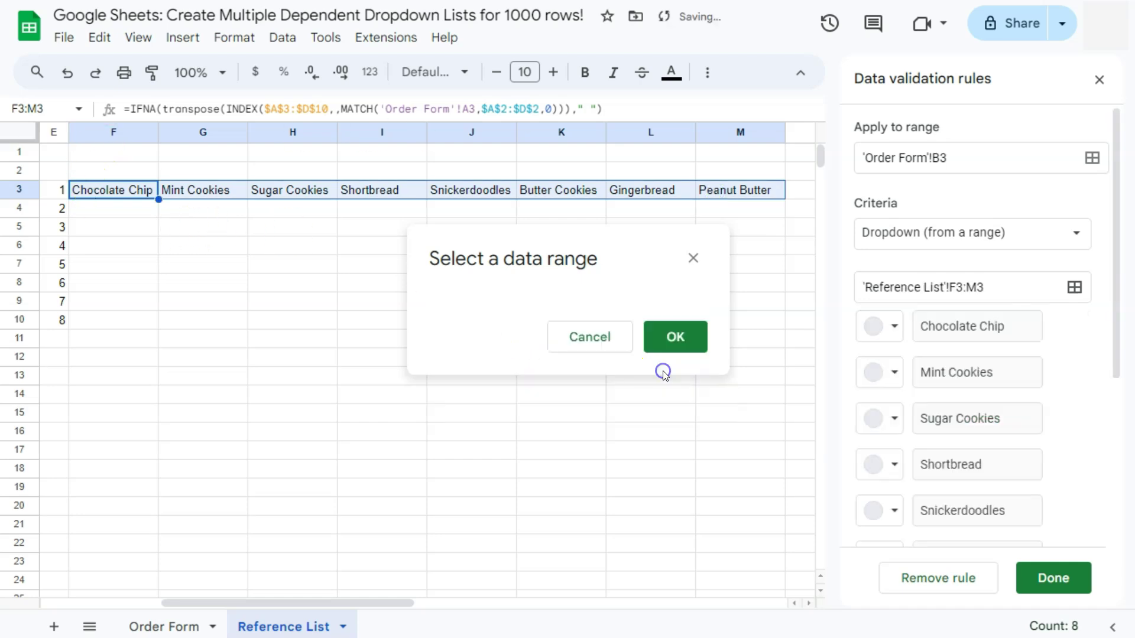
pyautogui.click(1038, 577)
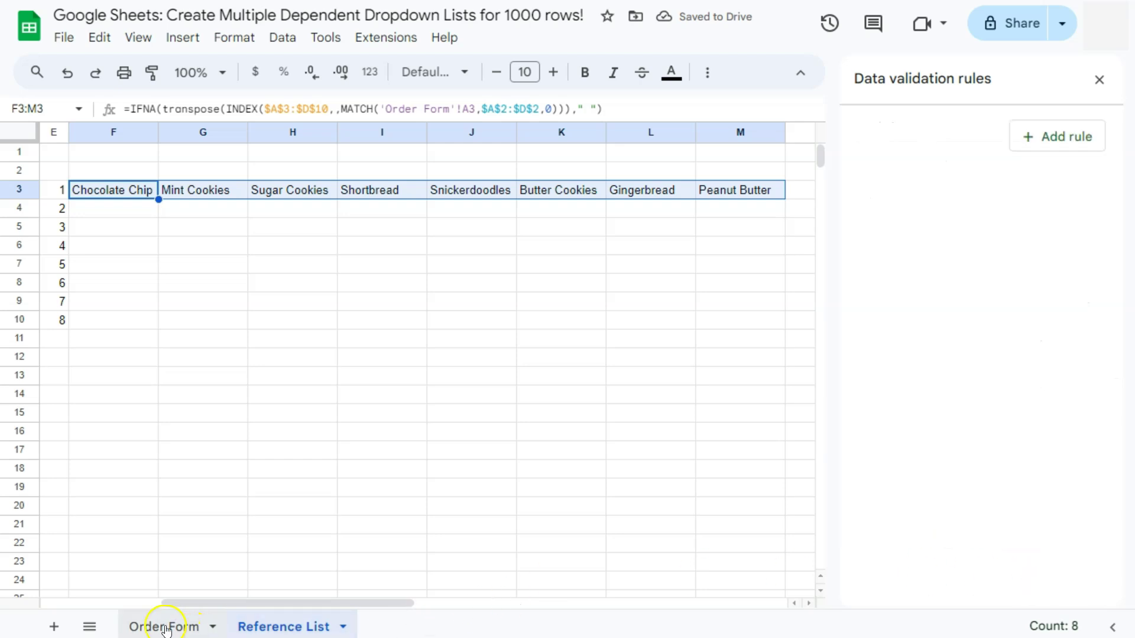
# Pick Butter Cookies from the Items dropdown in B3.
pyautogui.click(166, 628)
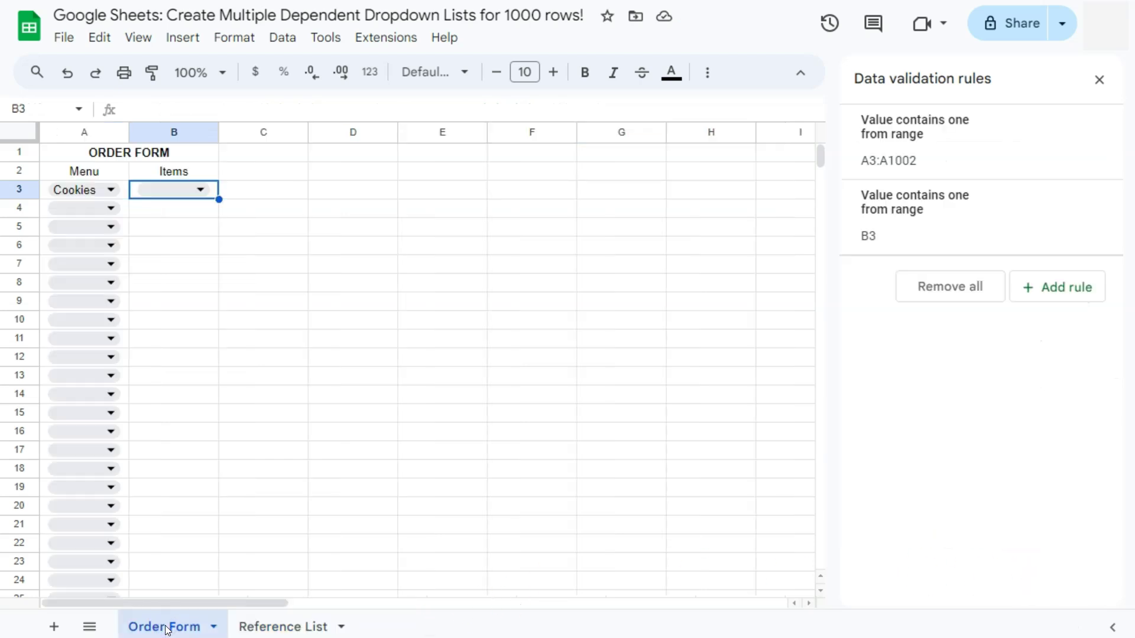
pyautogui.click(174, 179)
pyautogui.click(183, 194)
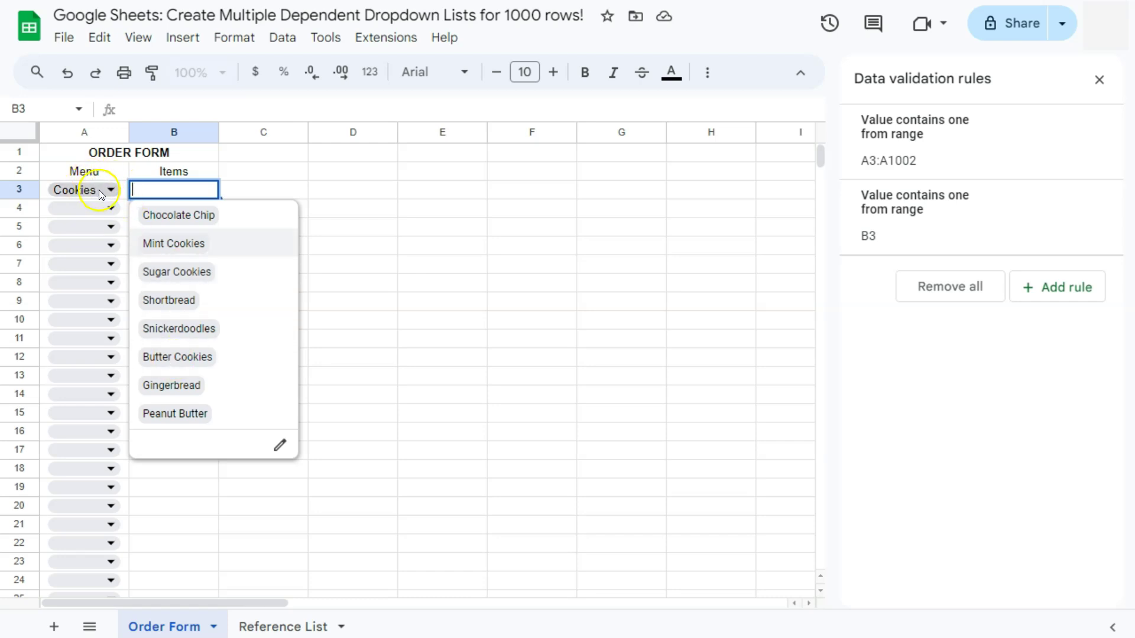
pyautogui.click(187, 357)
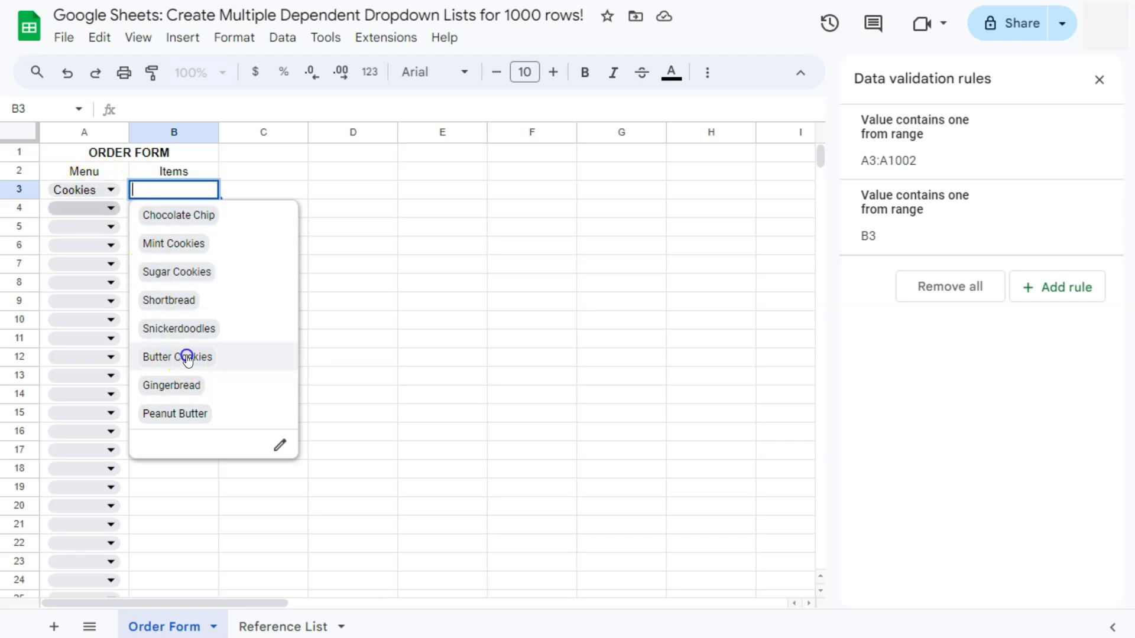
# Change A3 to Cake and pick Angel Food from B3's now cake-based list.
pyautogui.click(87, 188)
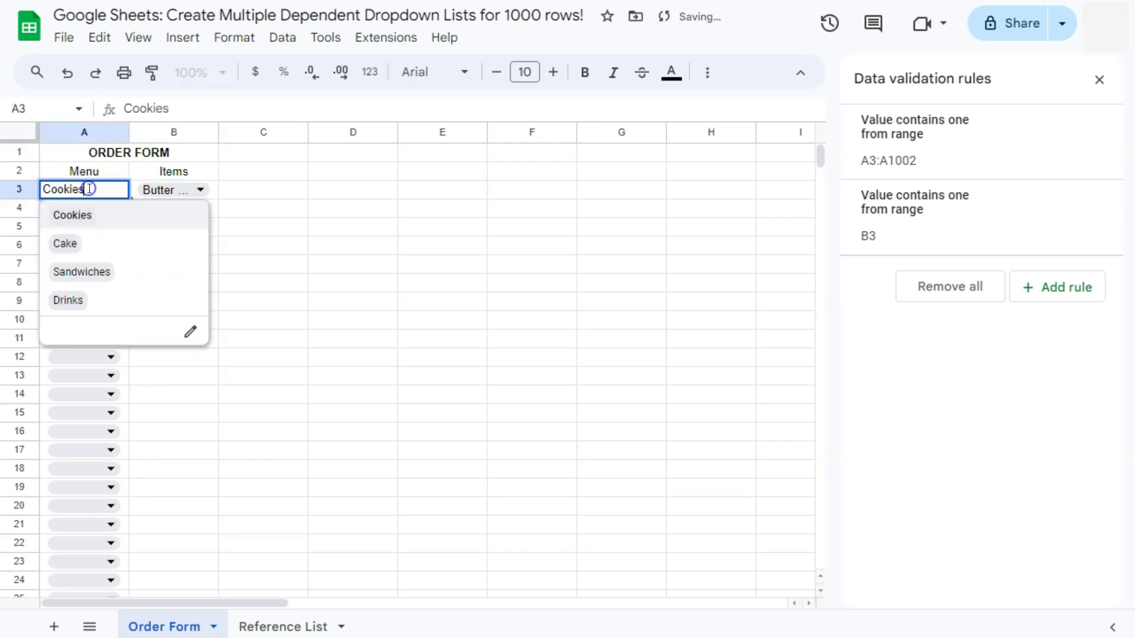
pyautogui.click(62, 242)
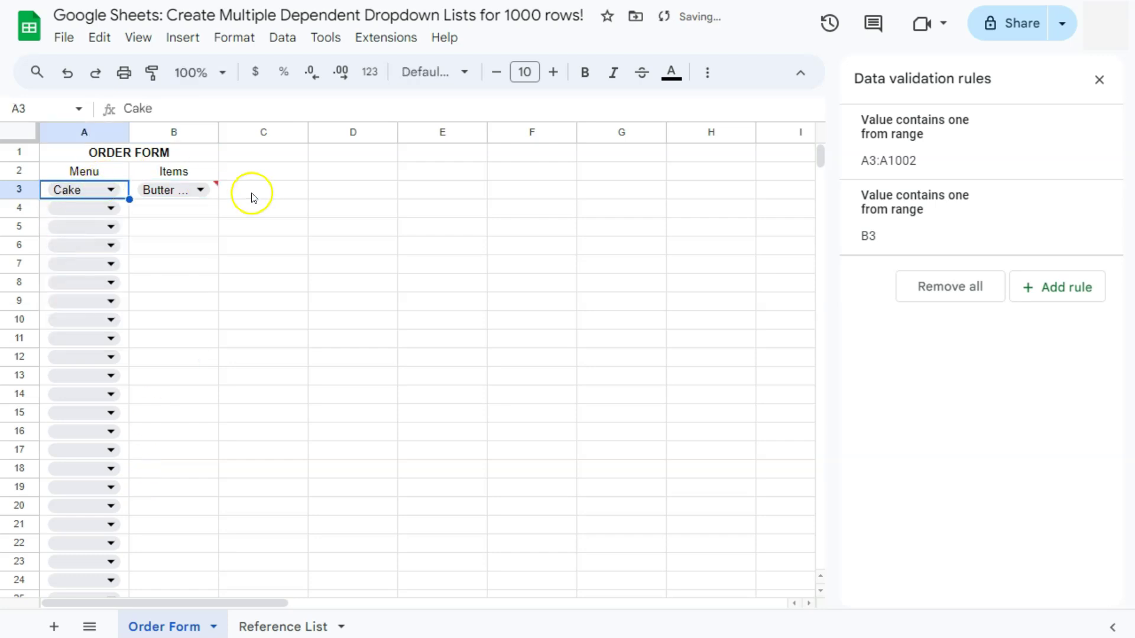
pyautogui.moveTo(215, 189)
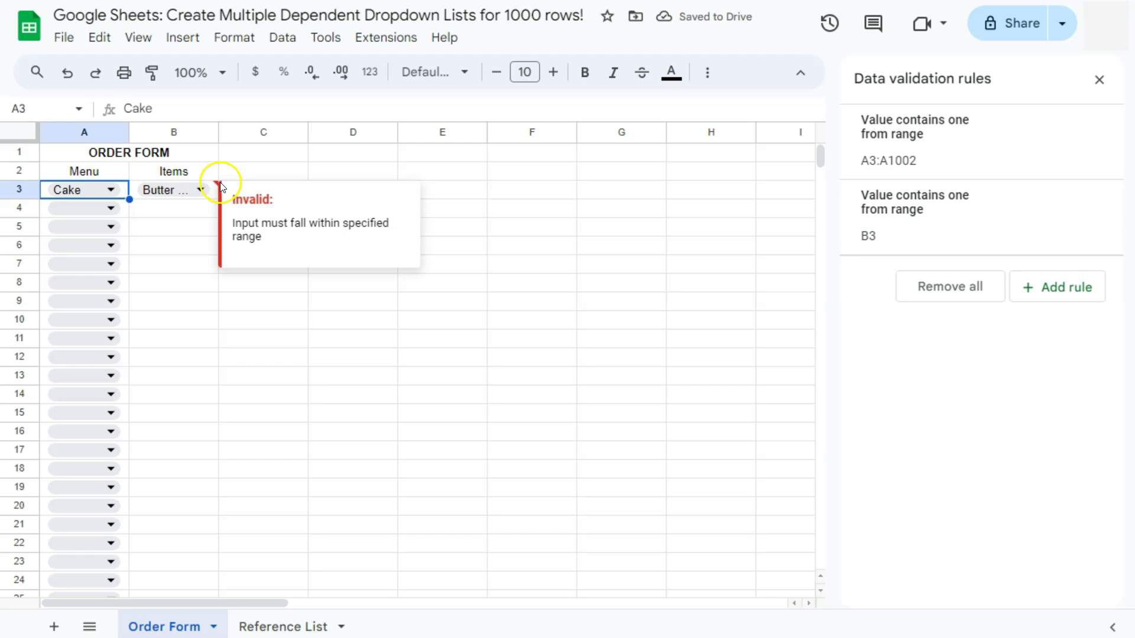
pyautogui.click(193, 189)
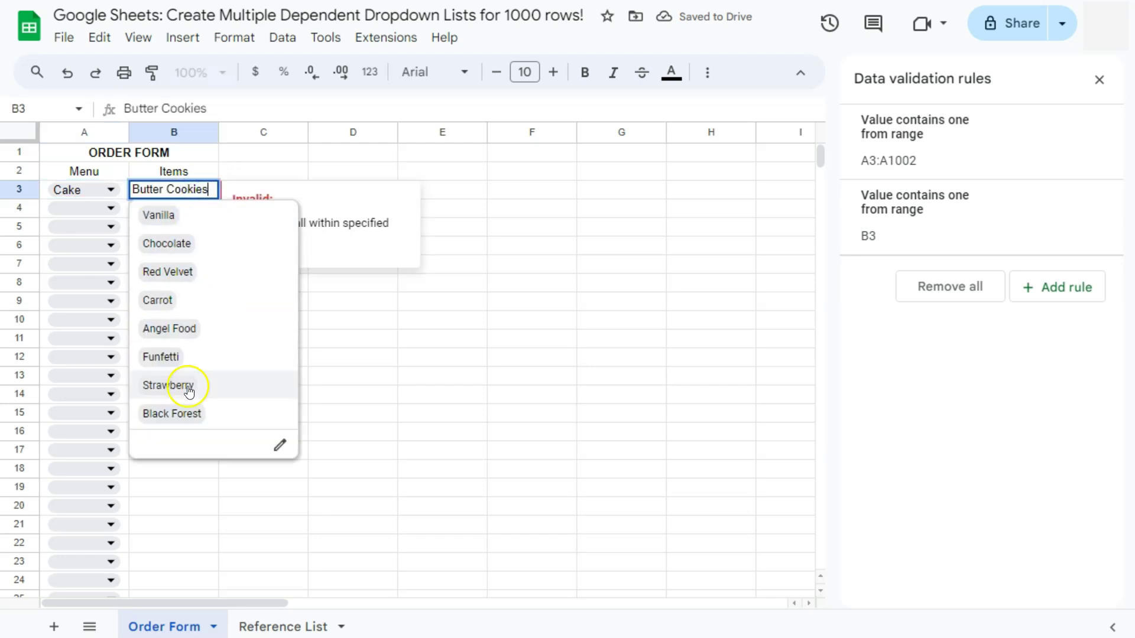
pyautogui.click(182, 326)
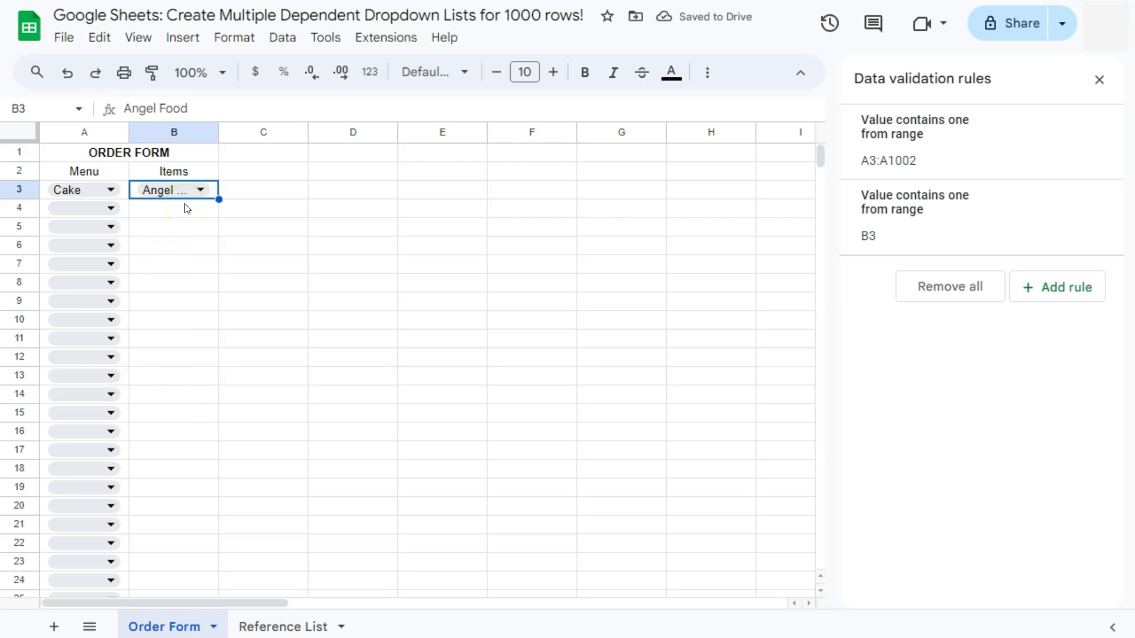
# Fill the Items dropdown down to B14, set A4 to Cookies, and check B4's choices.
pyautogui.moveTo(218, 204); pyautogui.dragTo(211, 388)
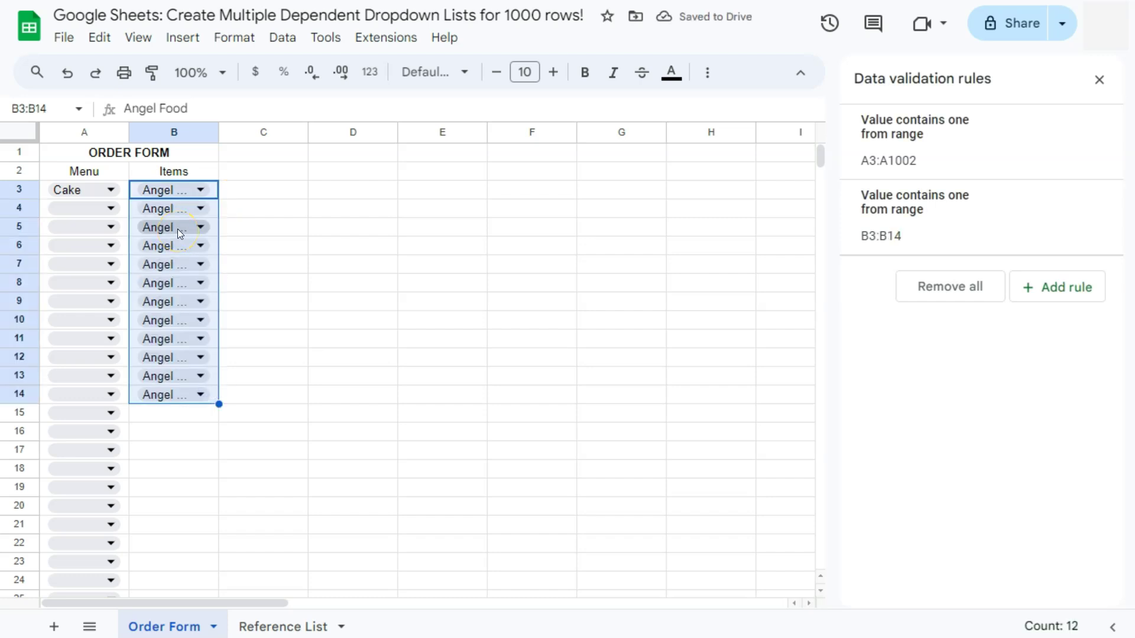
pyautogui.click(248, 201)
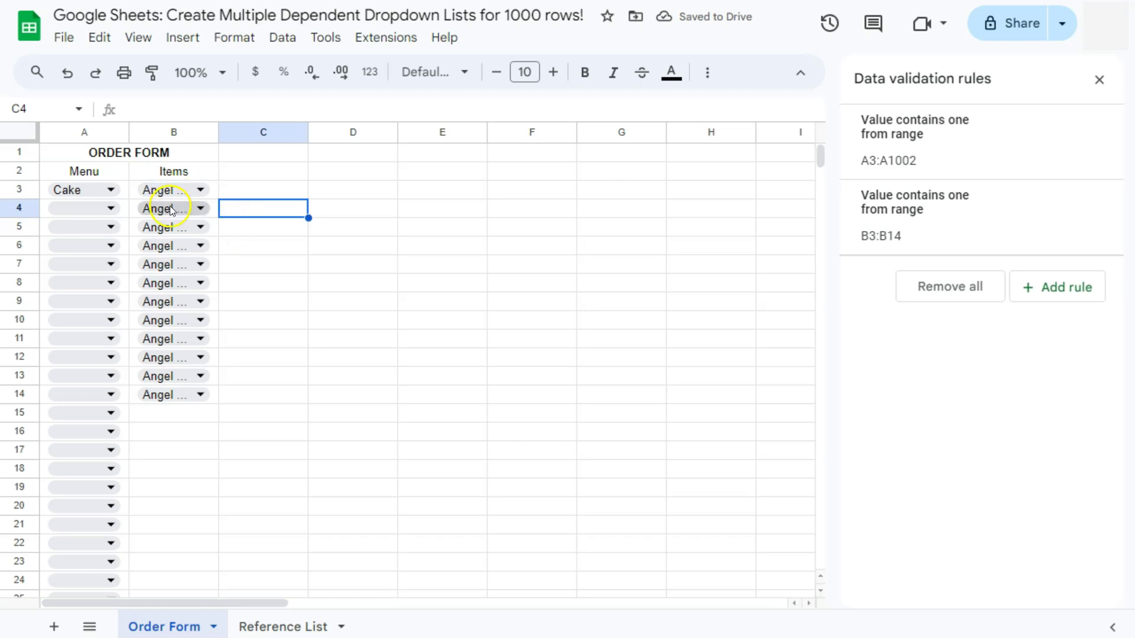
pyautogui.click(101, 208)
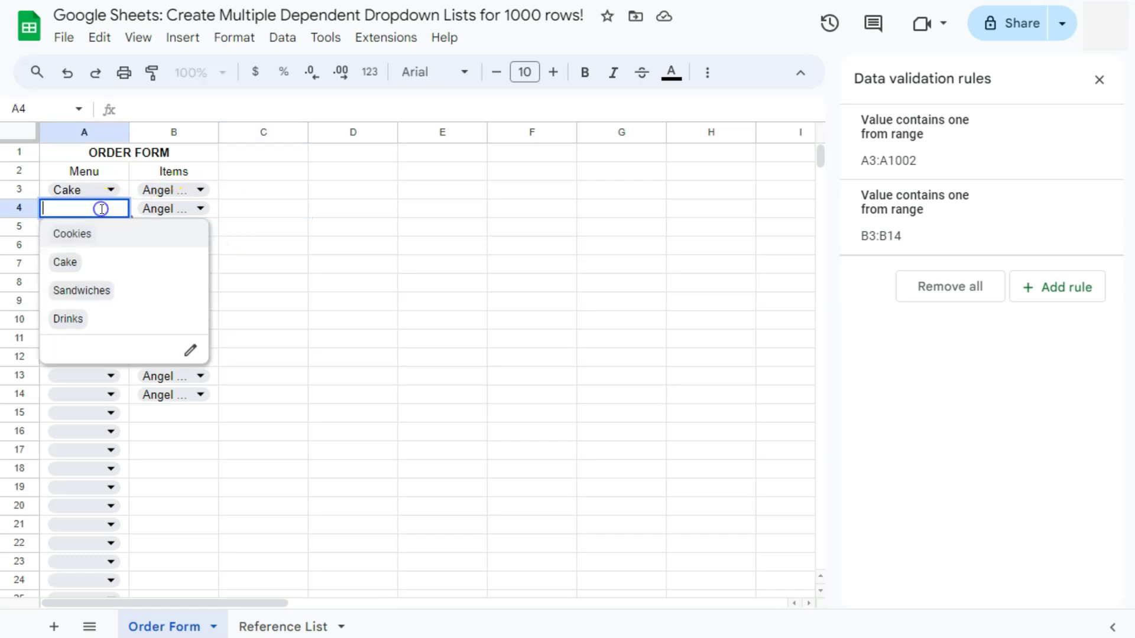
pyautogui.click(81, 233)
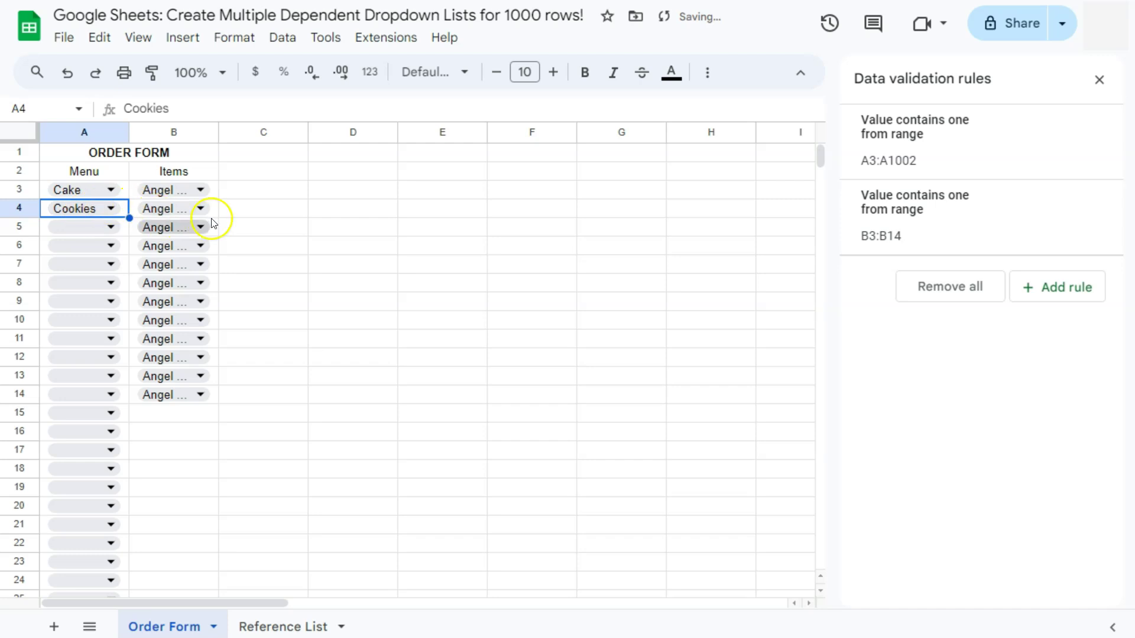
pyautogui.click(196, 213)
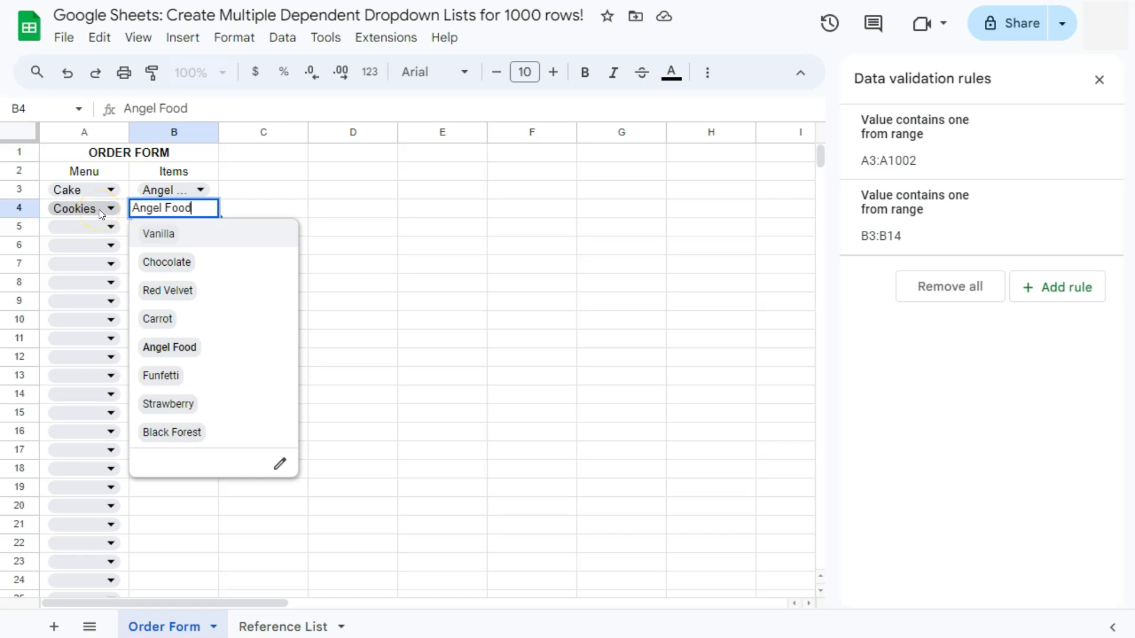
# Set A5 to Drinks and check B5's item list, which still shows cakes.
pyautogui.click(102, 226)
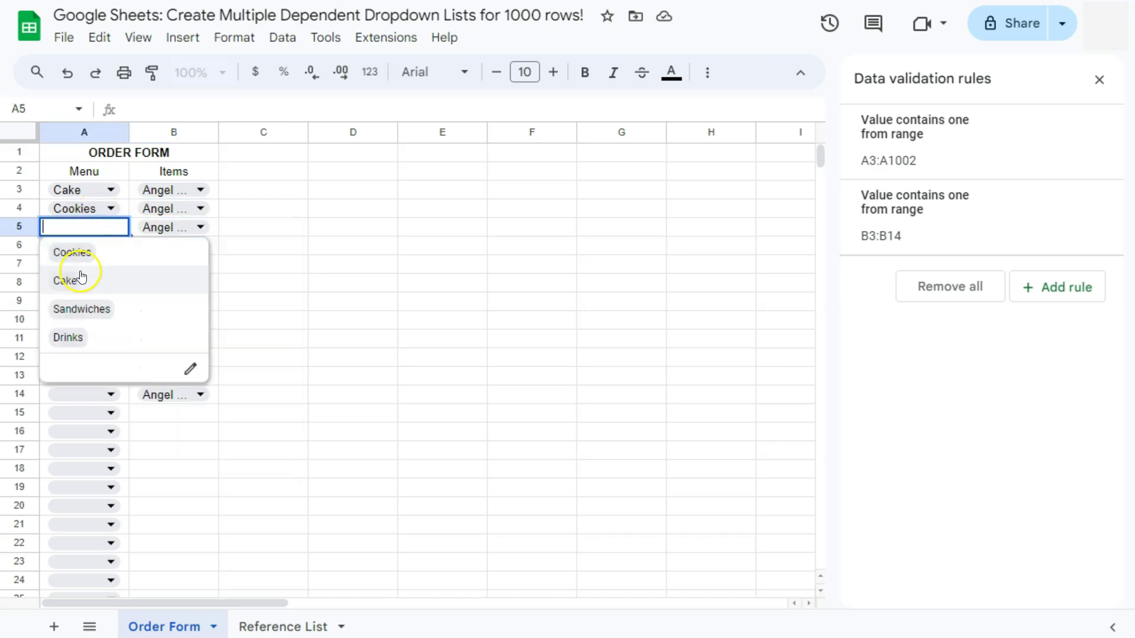
pyautogui.click(74, 338)
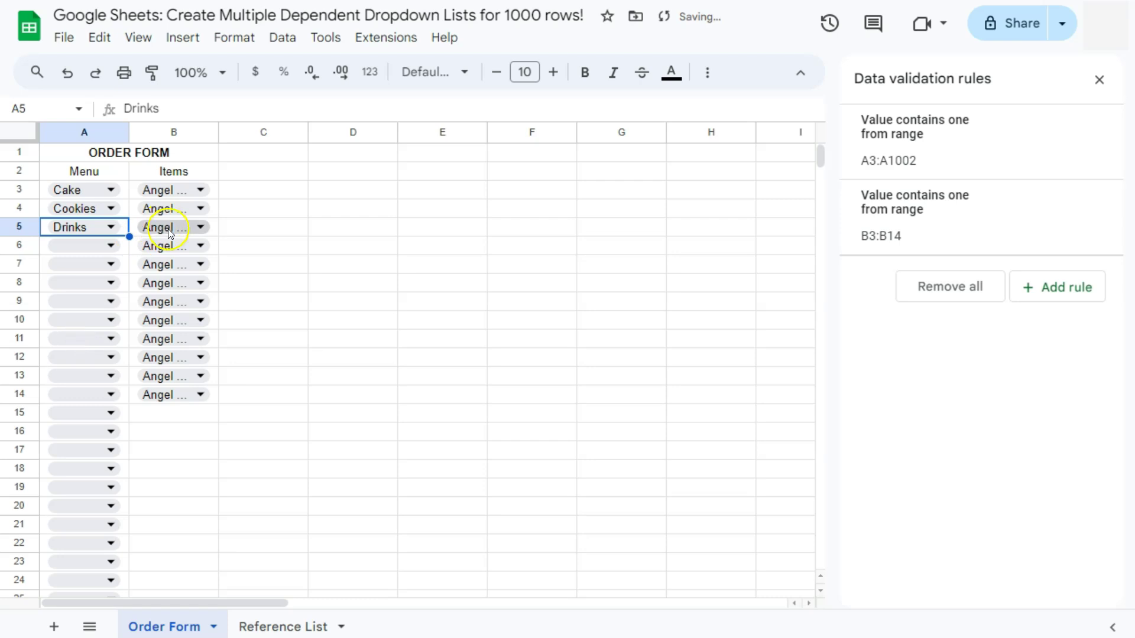
pyautogui.click(167, 228)
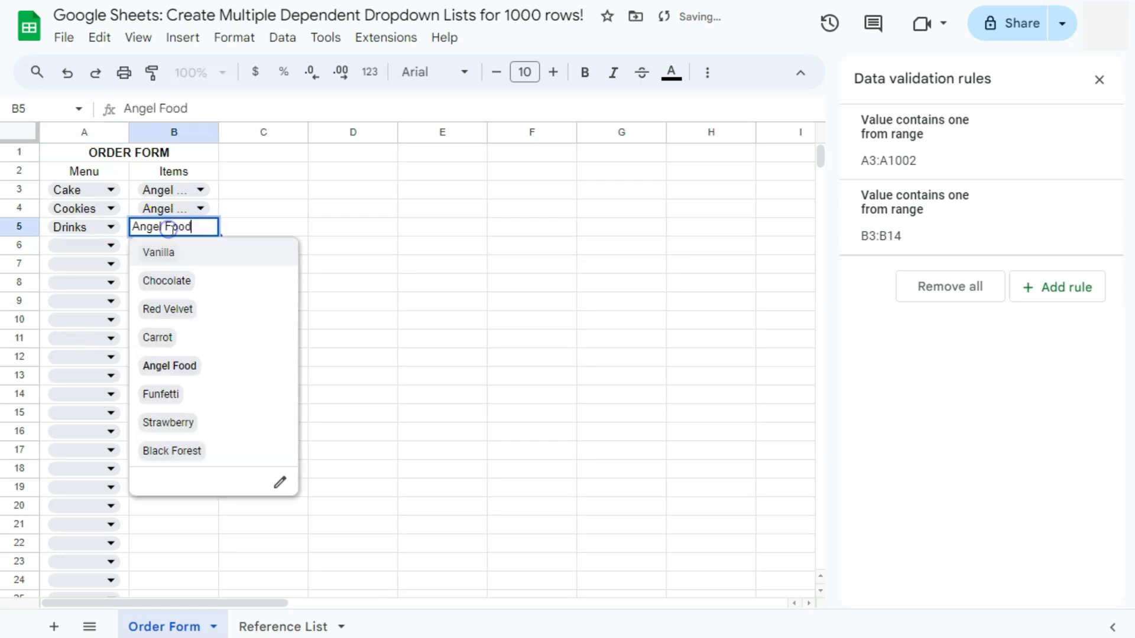
pyautogui.click(240, 235)
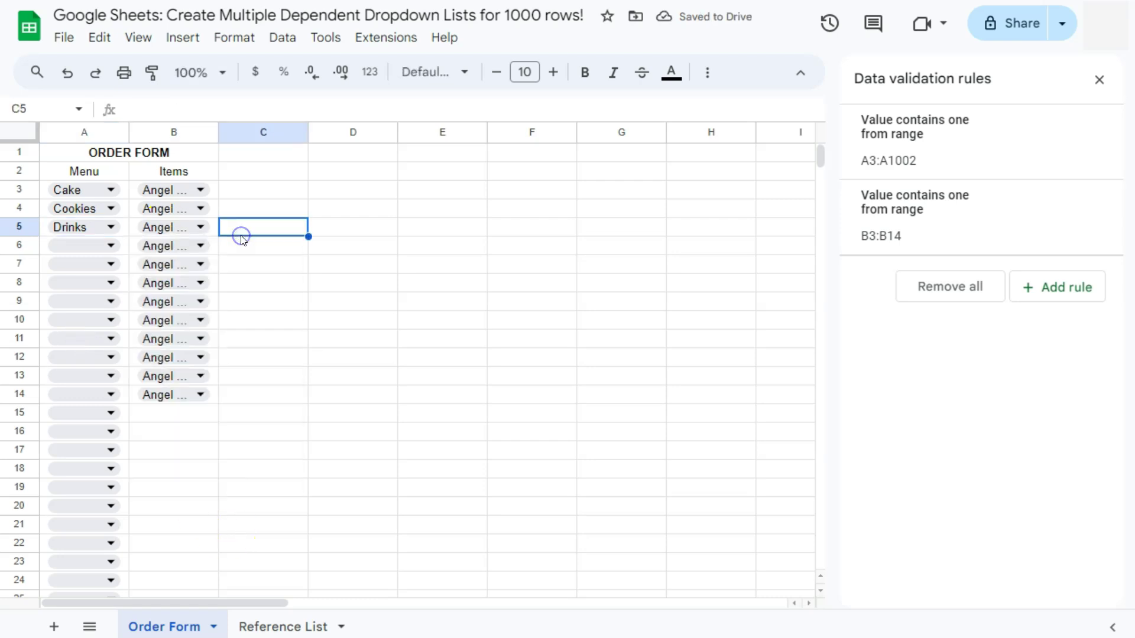
# Open the B3:B14 Items rule and compare its source with the Reference List helper rows.
pyautogui.click(952, 230)
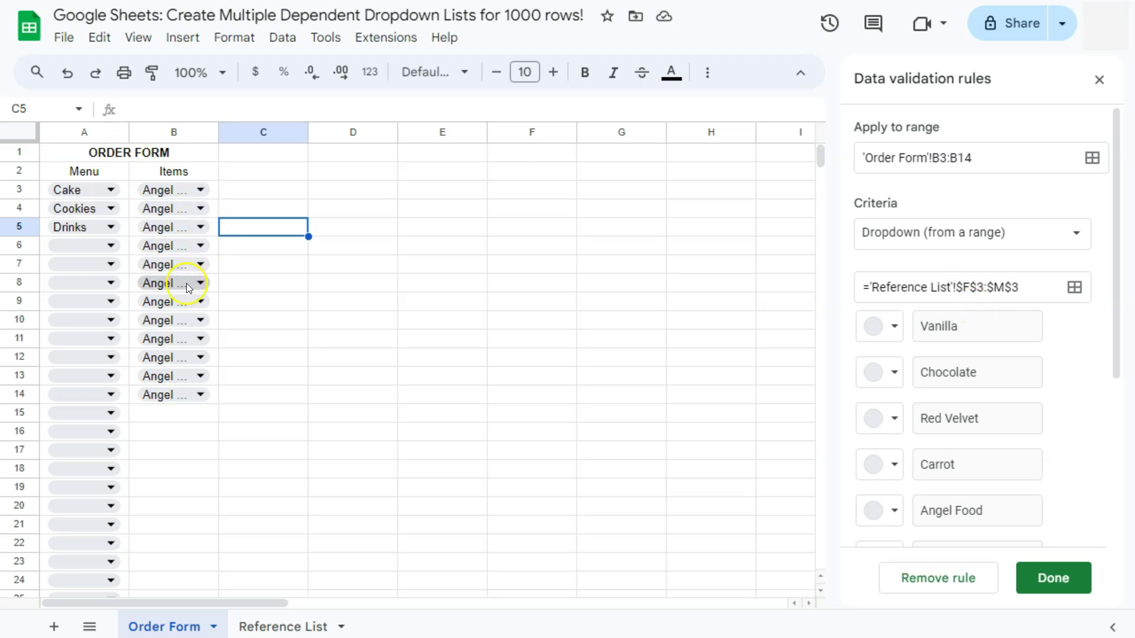
pyautogui.hotkey('ctrl', 'pagedown')
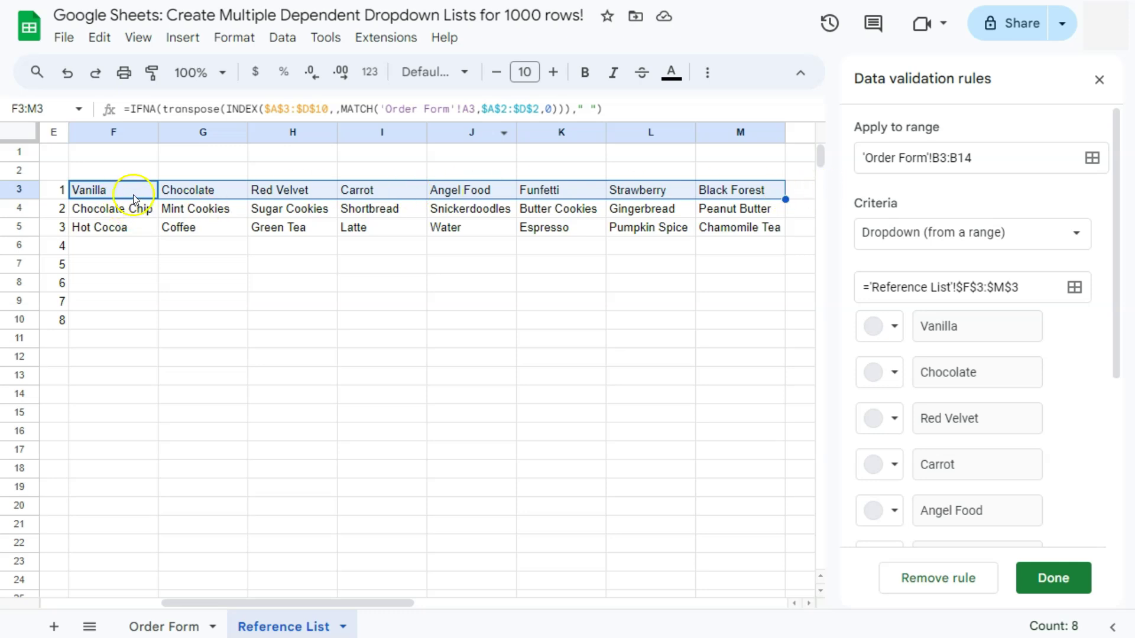
pyautogui.click(176, 625)
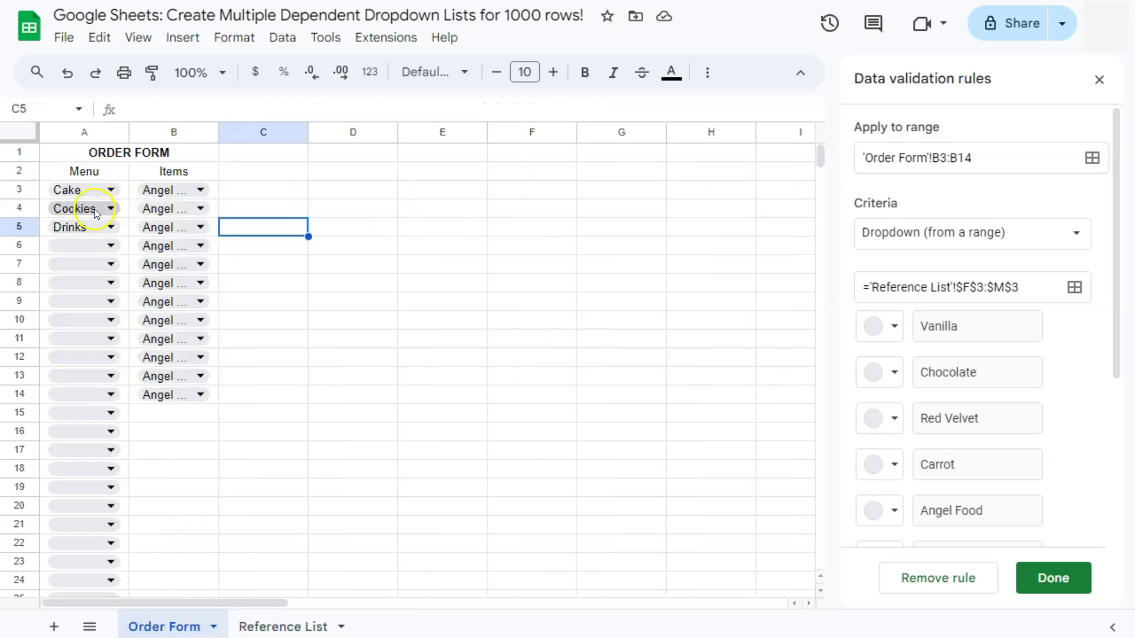
pyautogui.click(273, 626)
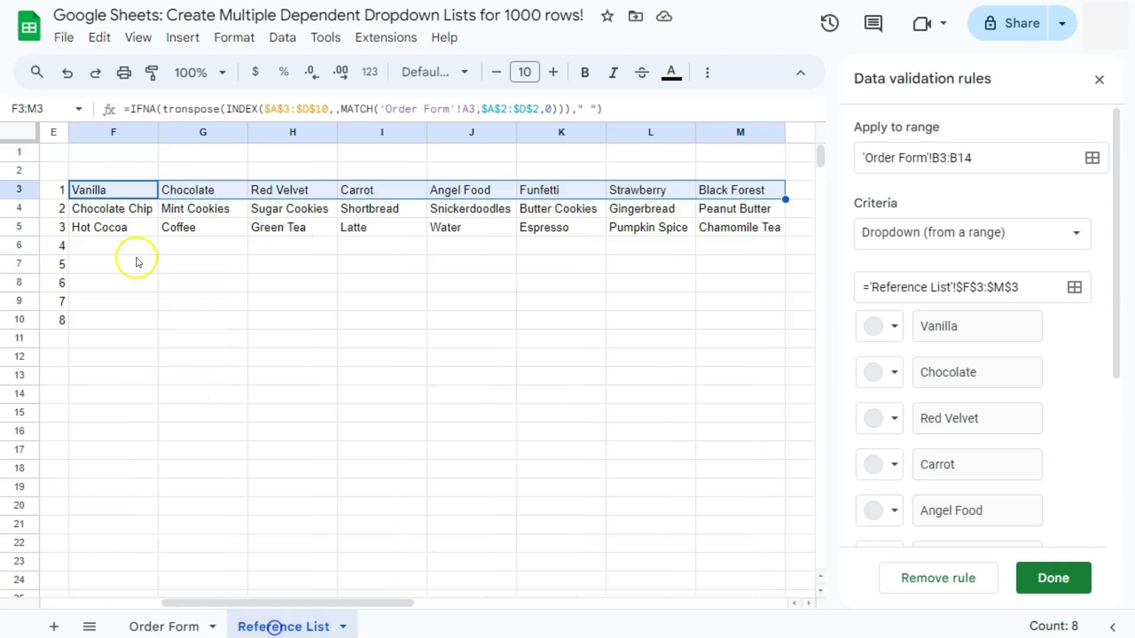
pyautogui.moveTo(104, 214); pyautogui.dragTo(709, 209)
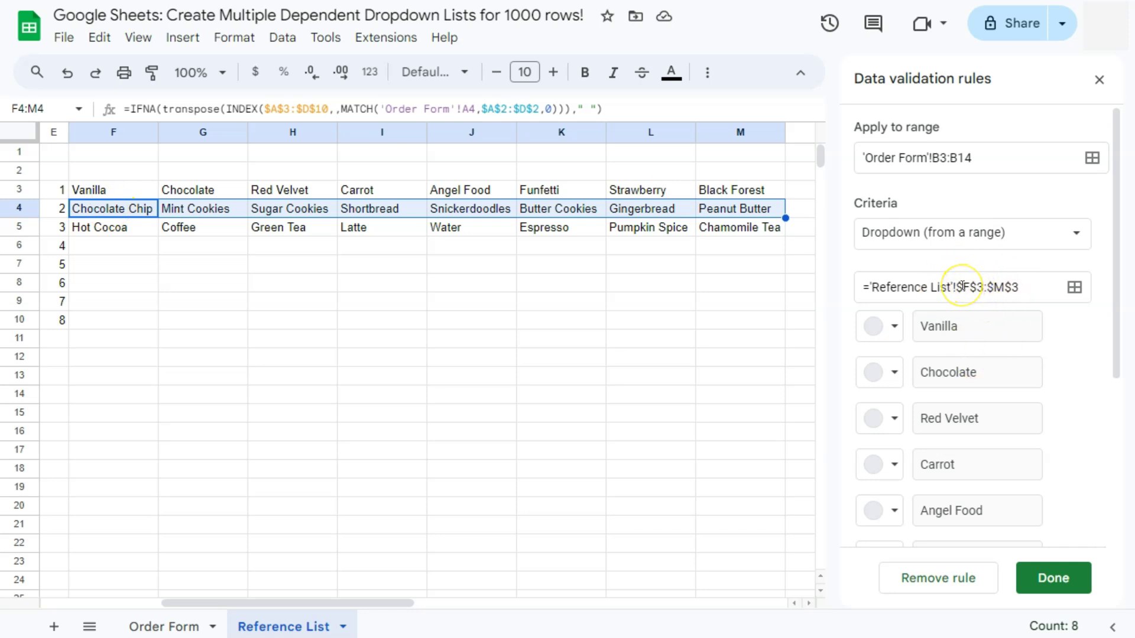
pyautogui.click(959, 286)
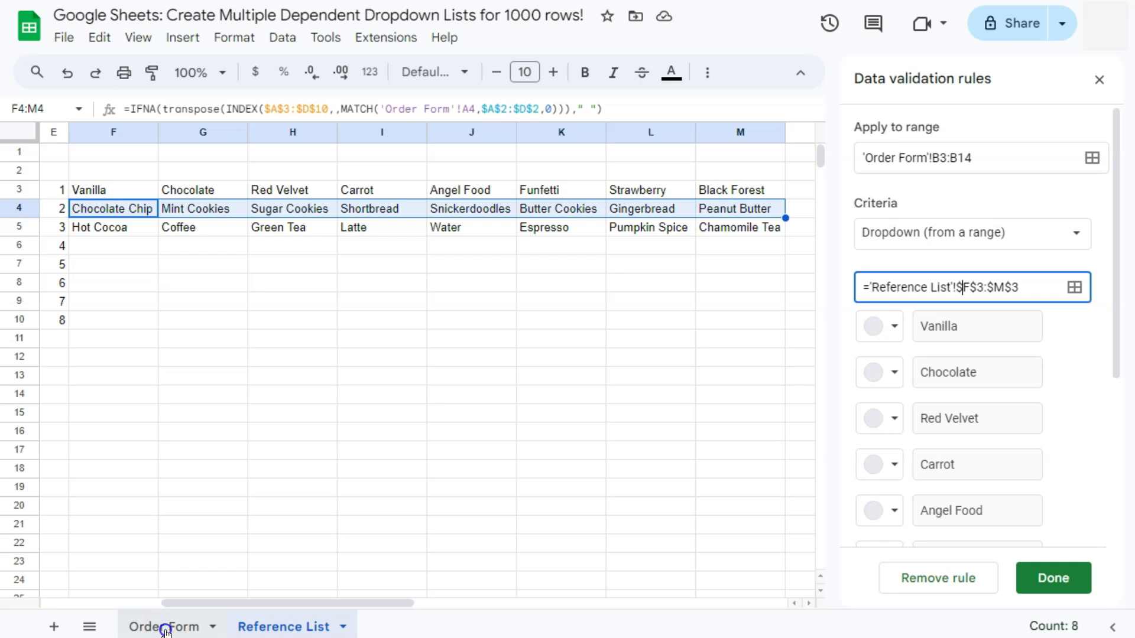
pyautogui.click(164, 629)
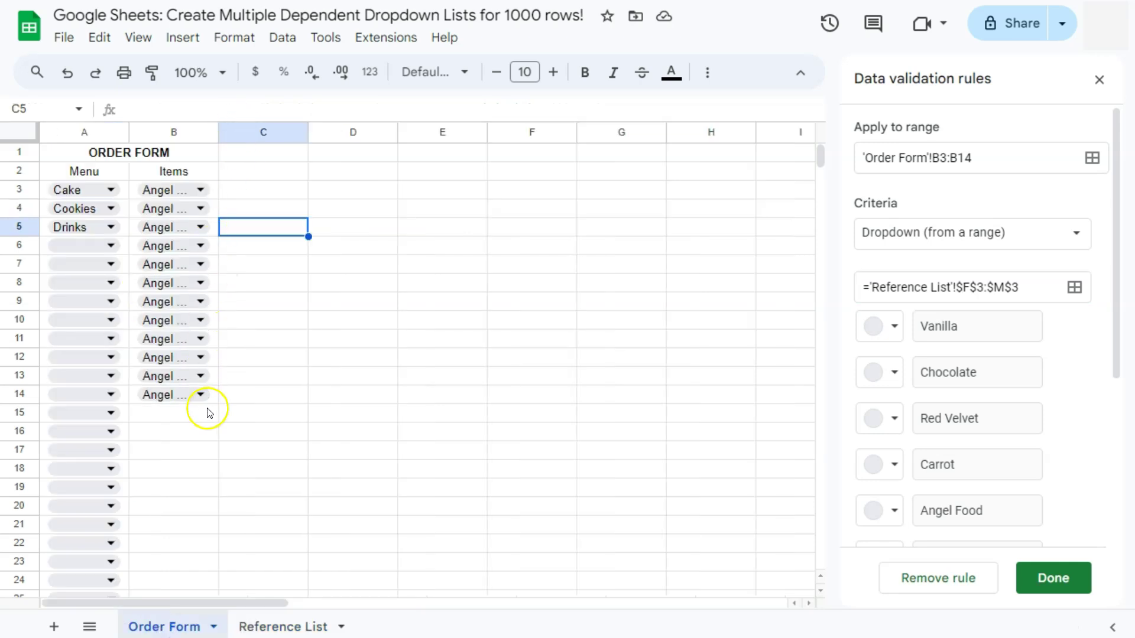
# Remove the $ signs so the source becomes relative 'Reference List'!F3:M3, and save.
pyautogui.click(961, 288)
pyautogui.press('BackSpace')
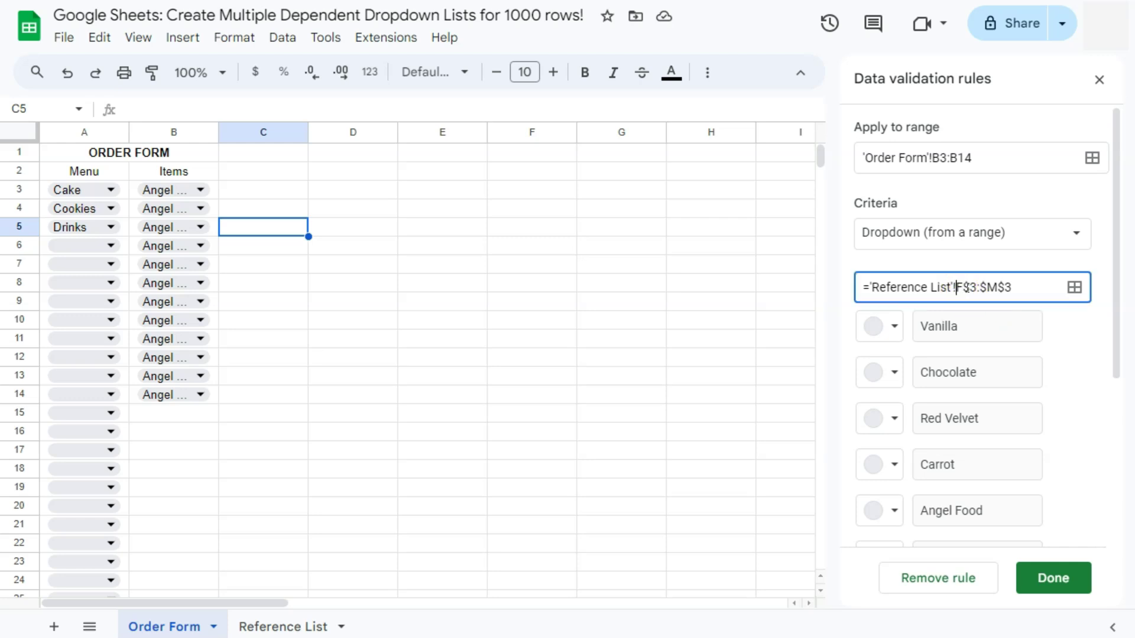
pyautogui.click(970, 288)
pyautogui.press('BackSpace')
pyautogui.press('BackSpace')
pyautogui.click(1043, 582)
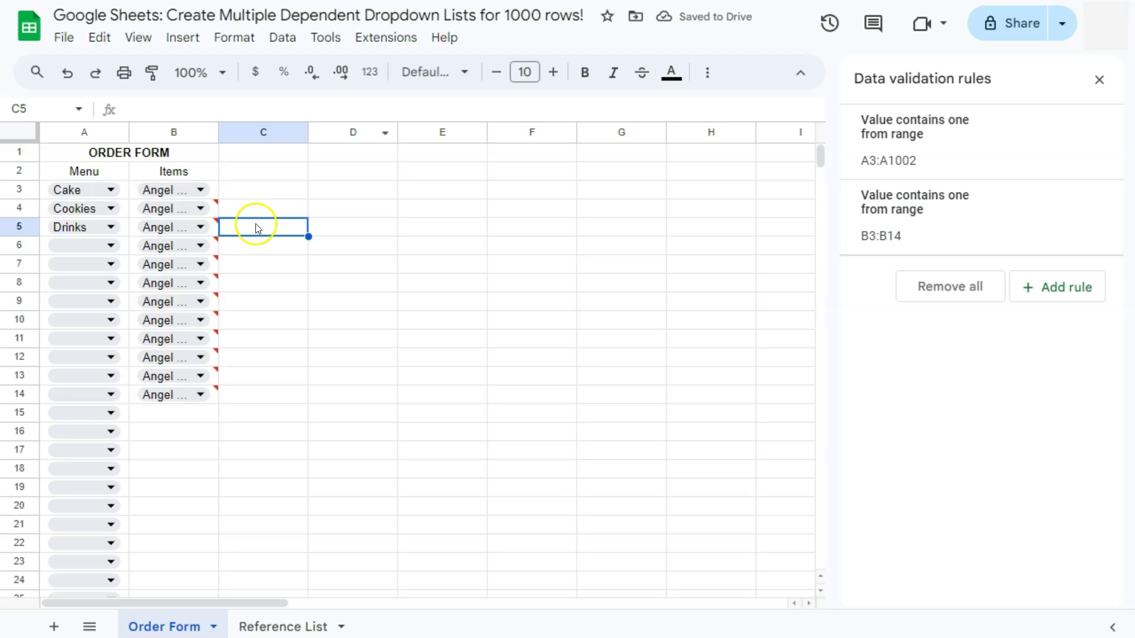
# Pick Snickerdoodles as the item in B4 and Latte in B5.
pyautogui.moveTo(216, 211)
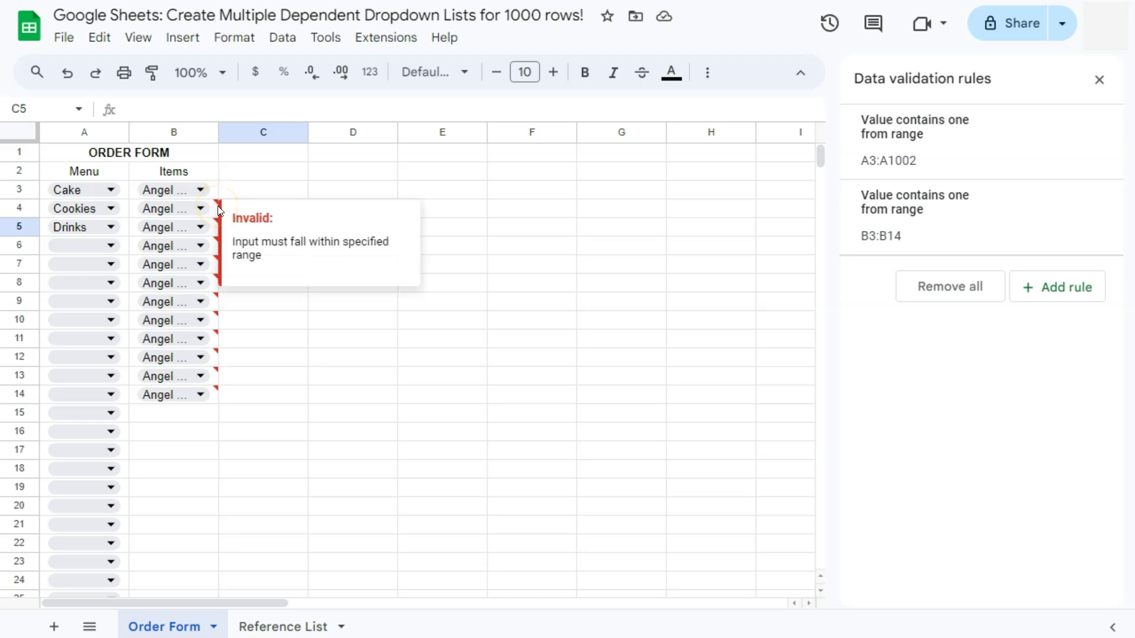
pyautogui.click(200, 208)
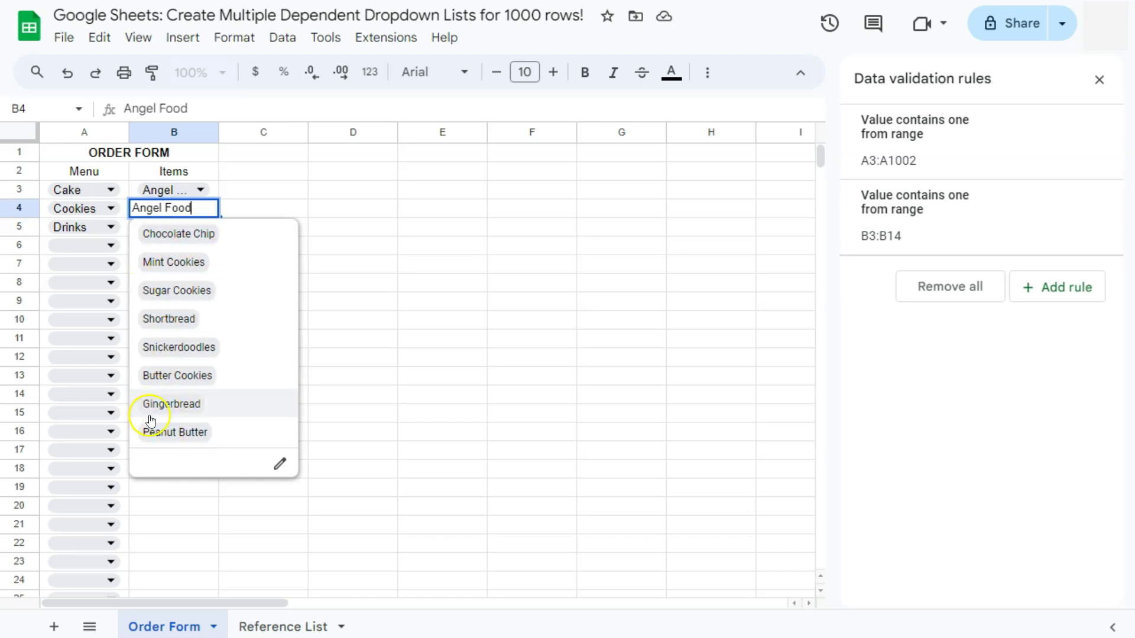
pyautogui.click(179, 347)
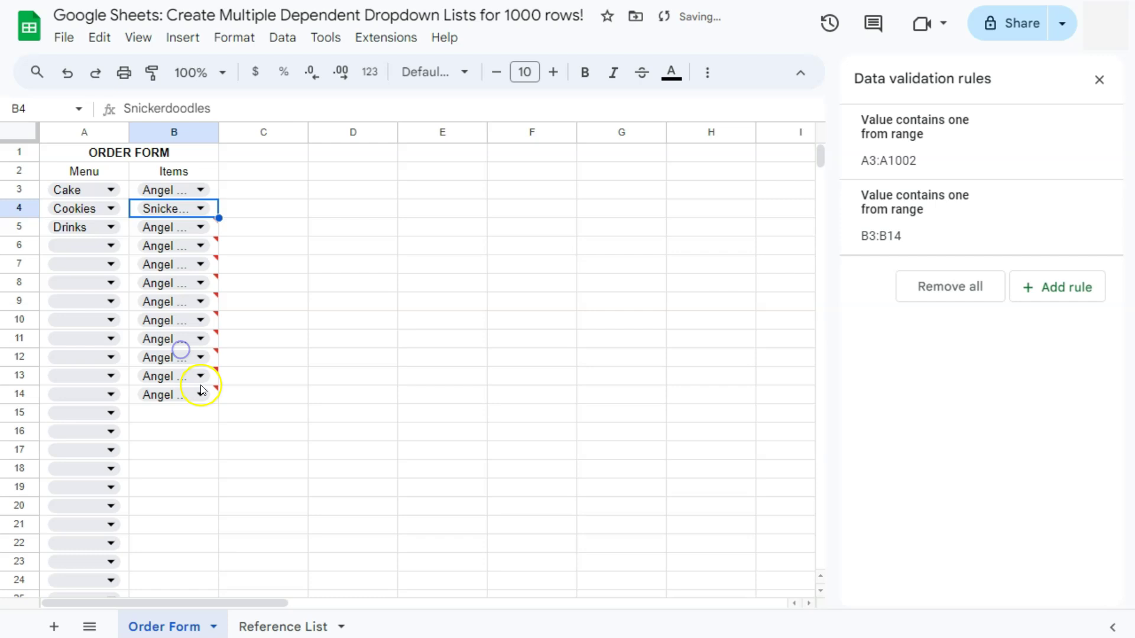
pyautogui.click(165, 228)
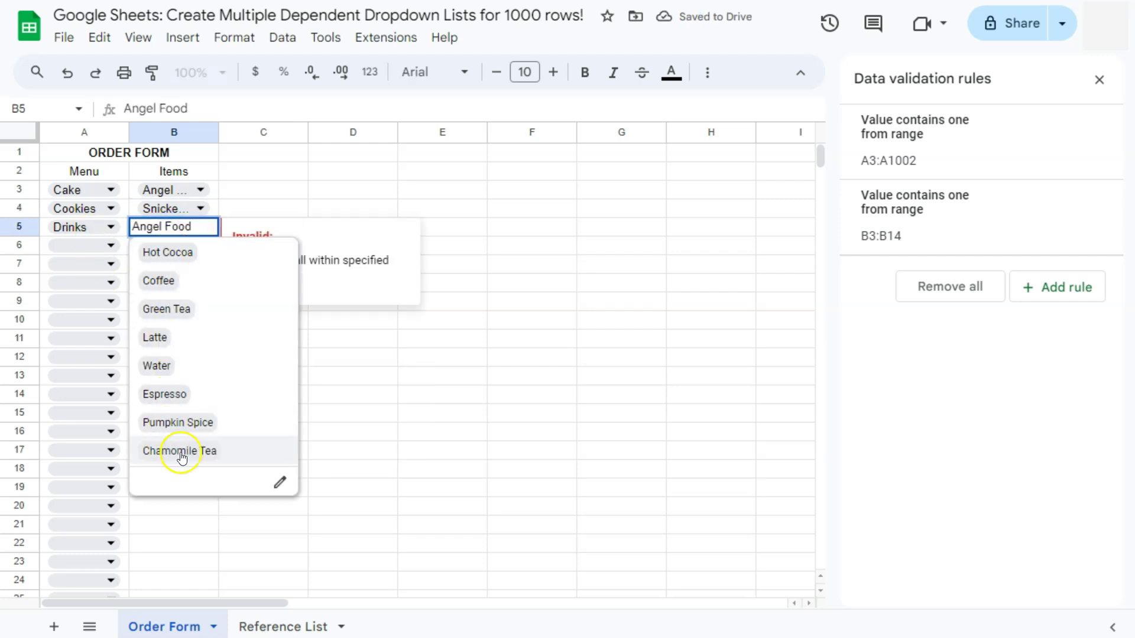
pyautogui.click(156, 338)
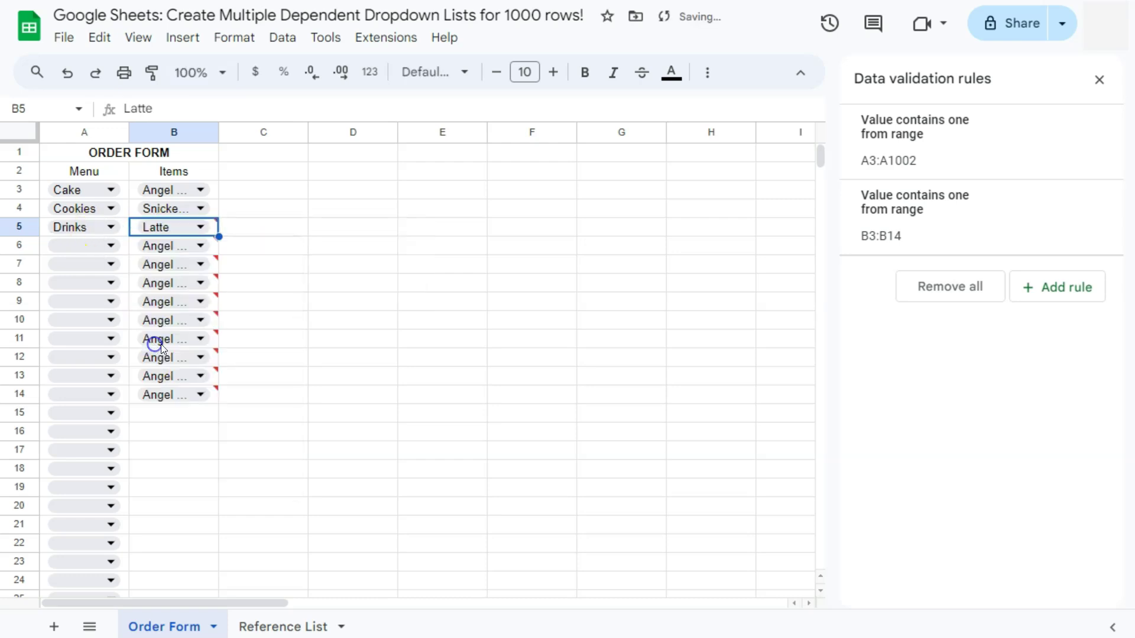
pyautogui.click(330, 333)
# Clear the leftover Angel Food entries in B6:C14.
pyautogui.moveTo(234, 402); pyautogui.dragTo(194, 251)
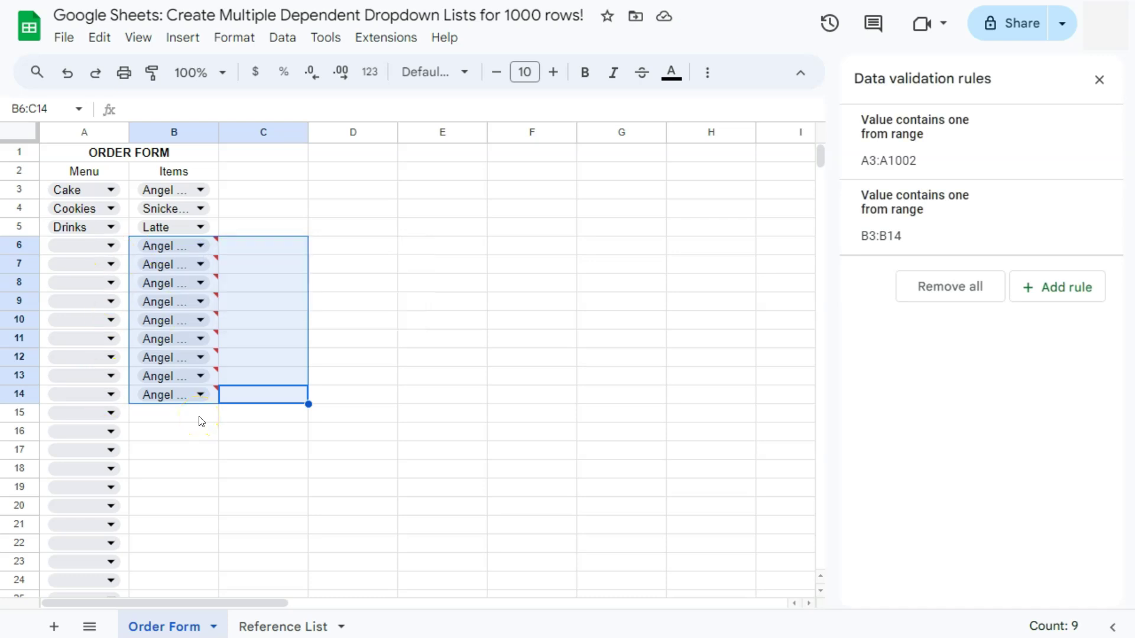
pyautogui.press('Delete')
pyautogui.click(337, 229)
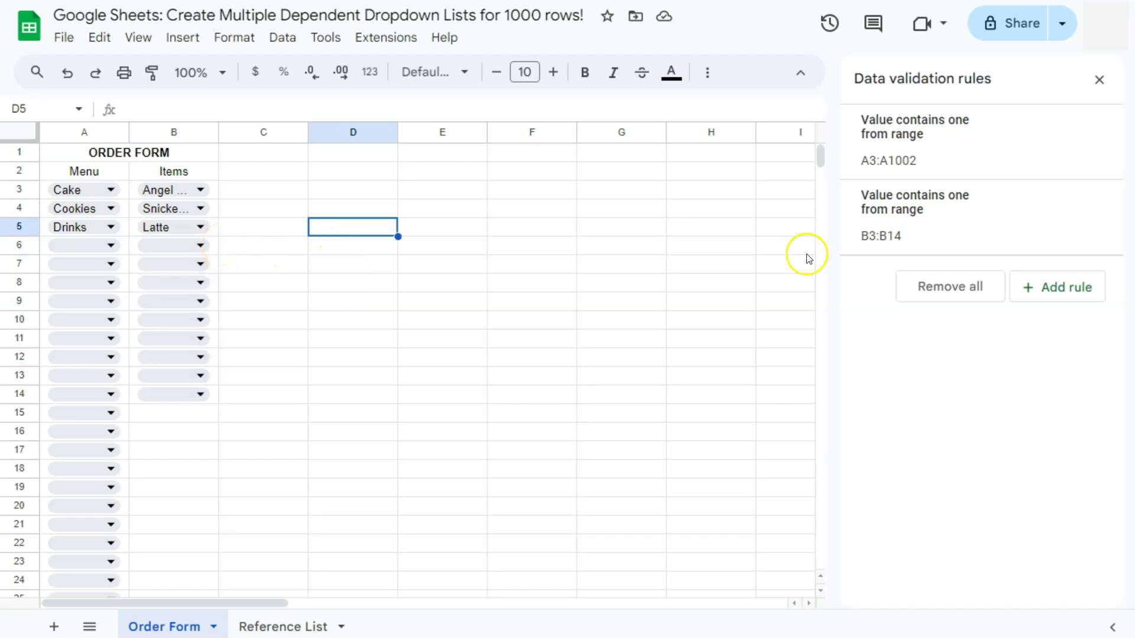
# Fill B3's Angel Food dropdown down to B23 and widen the Items rule to B3:B1002.
pyautogui.click(215, 195)
pyautogui.moveTo(218, 200); pyautogui.dragTo(204, 559)
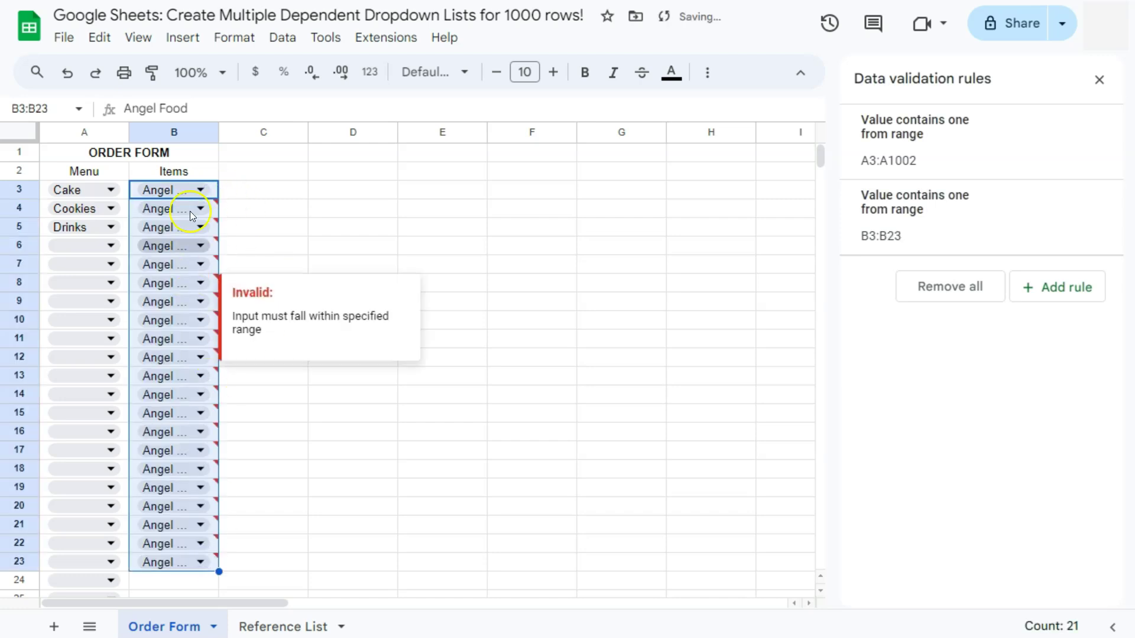
pyautogui.click(918, 217)
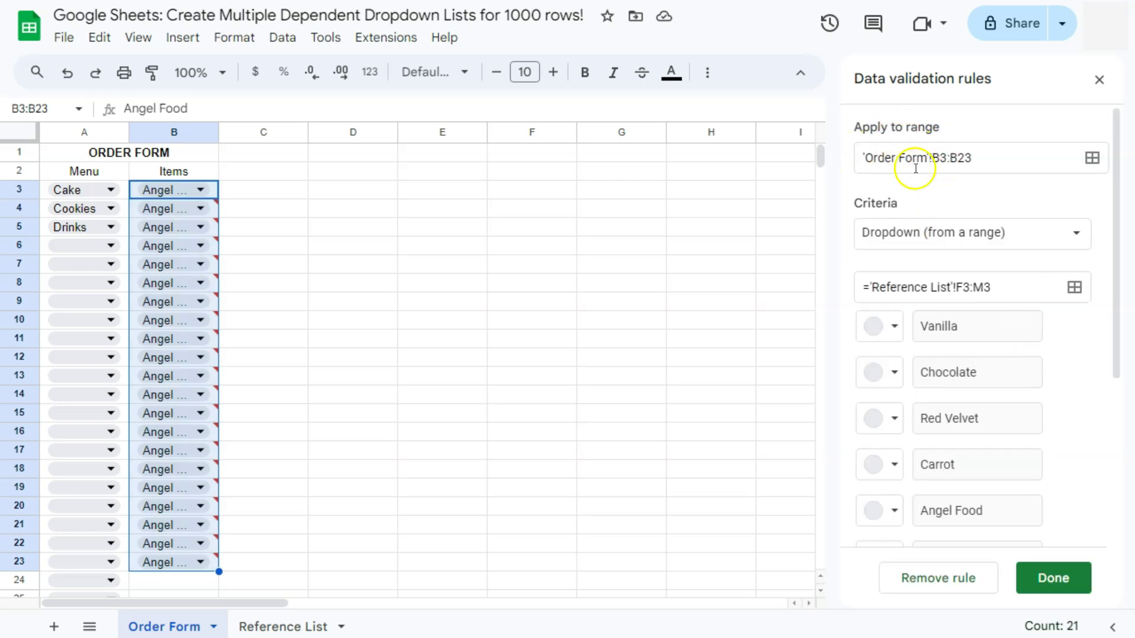
pyautogui.click(985, 160)
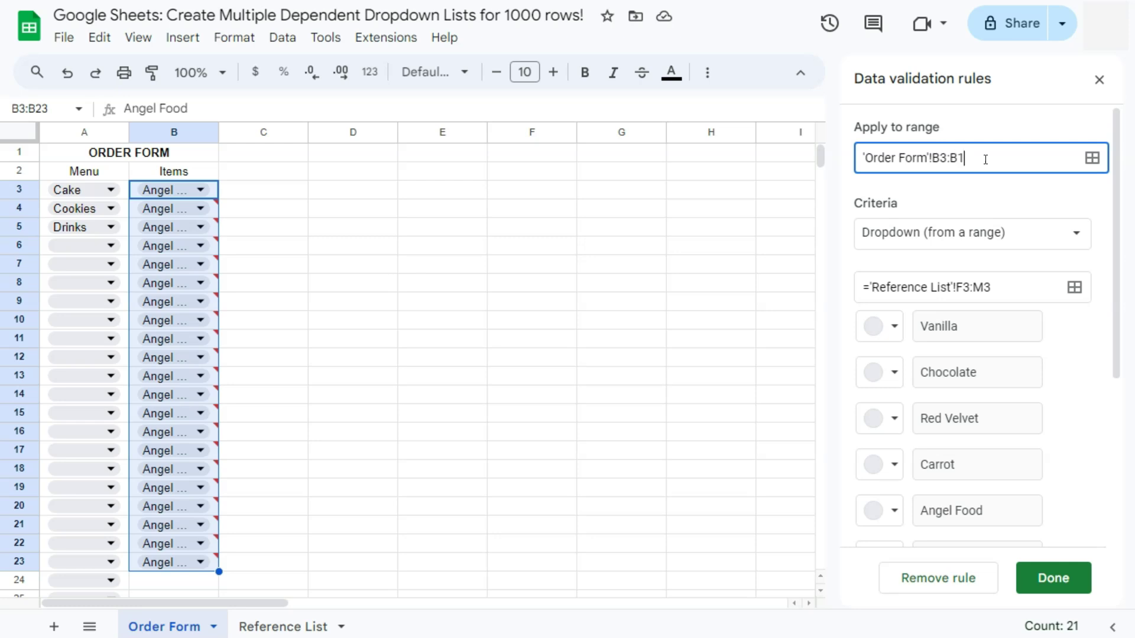
pyautogui.click(1052, 576)
pyautogui.scroll(-20, 157, 409)
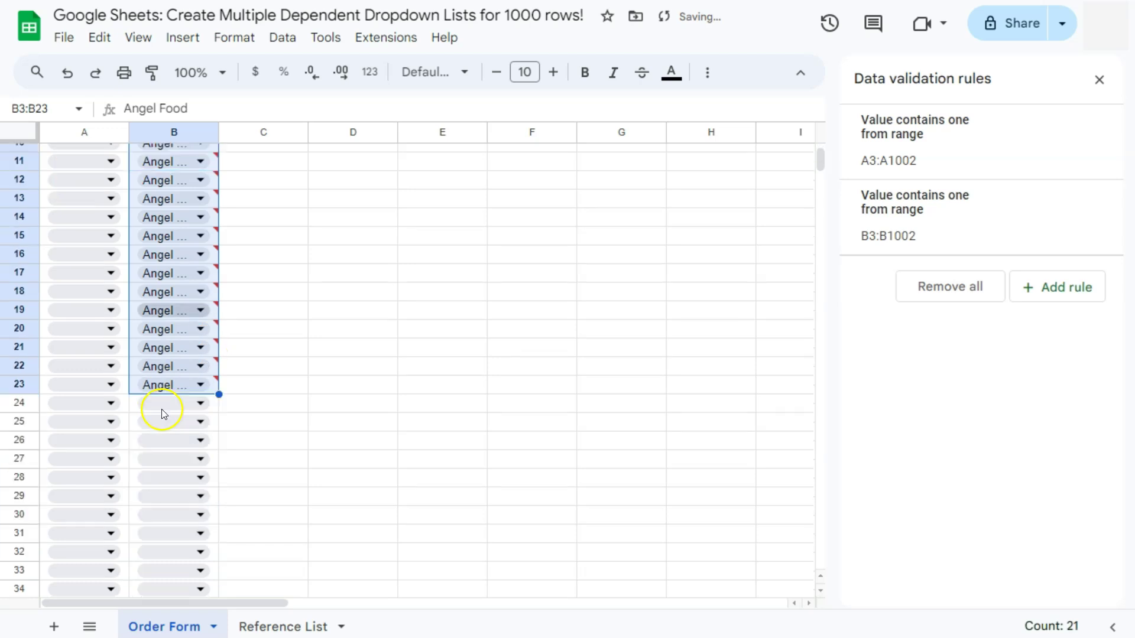
pyautogui.moveTo(820, 222); pyautogui.dragTo(828, 157)
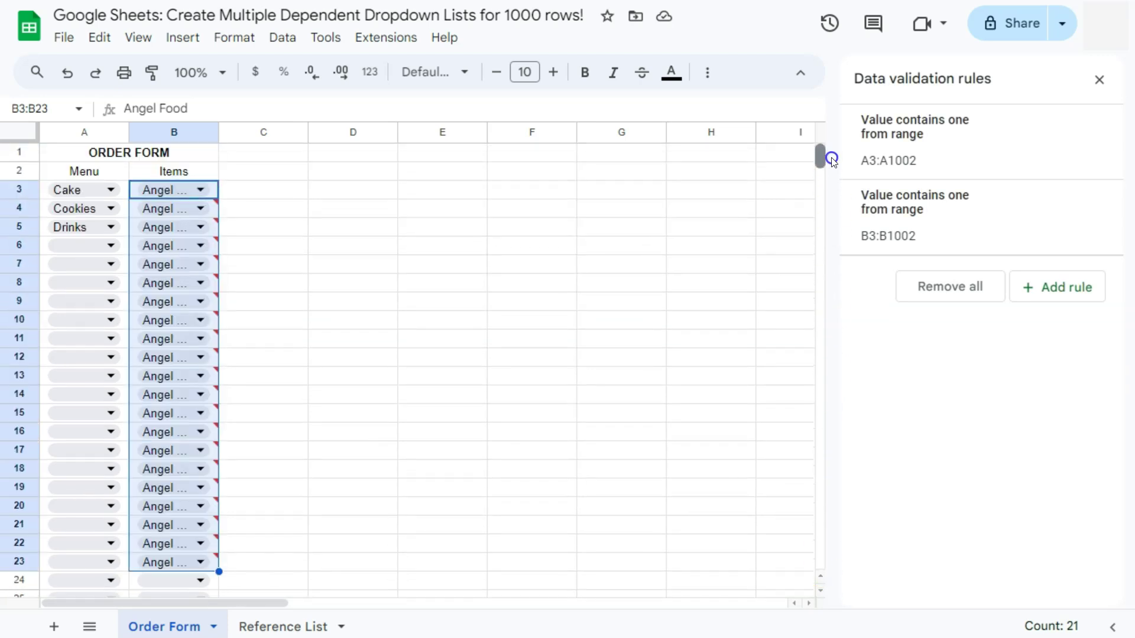
pyautogui.moveTo(183, 431)
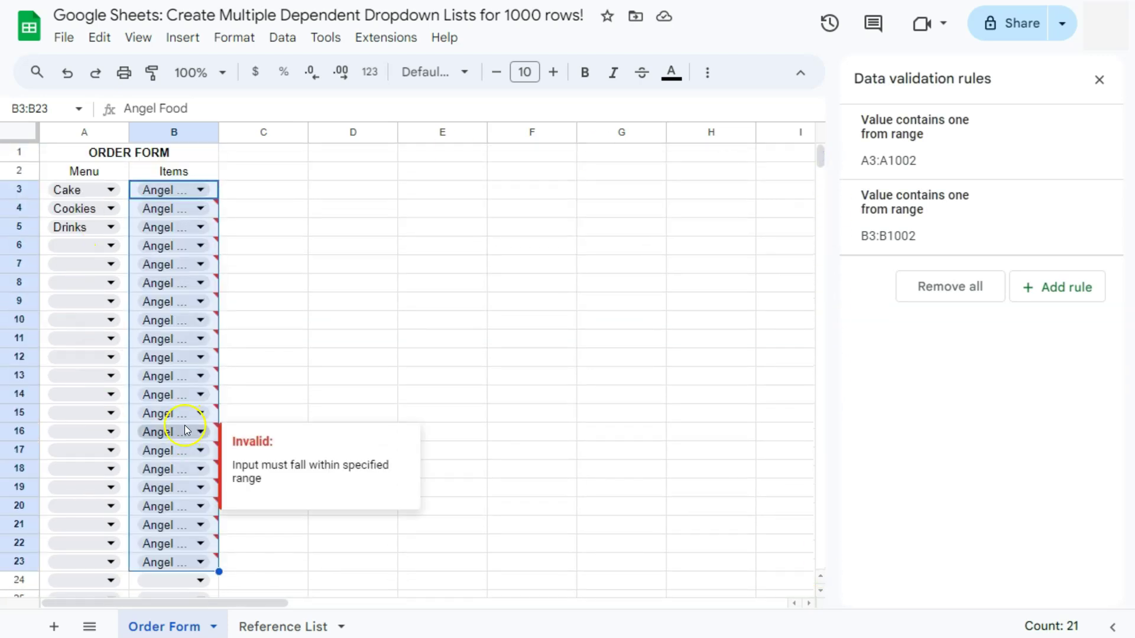
# Inspect the Reference List helper formulas in column F from F3 down to F11.
pyautogui.click(288, 631)
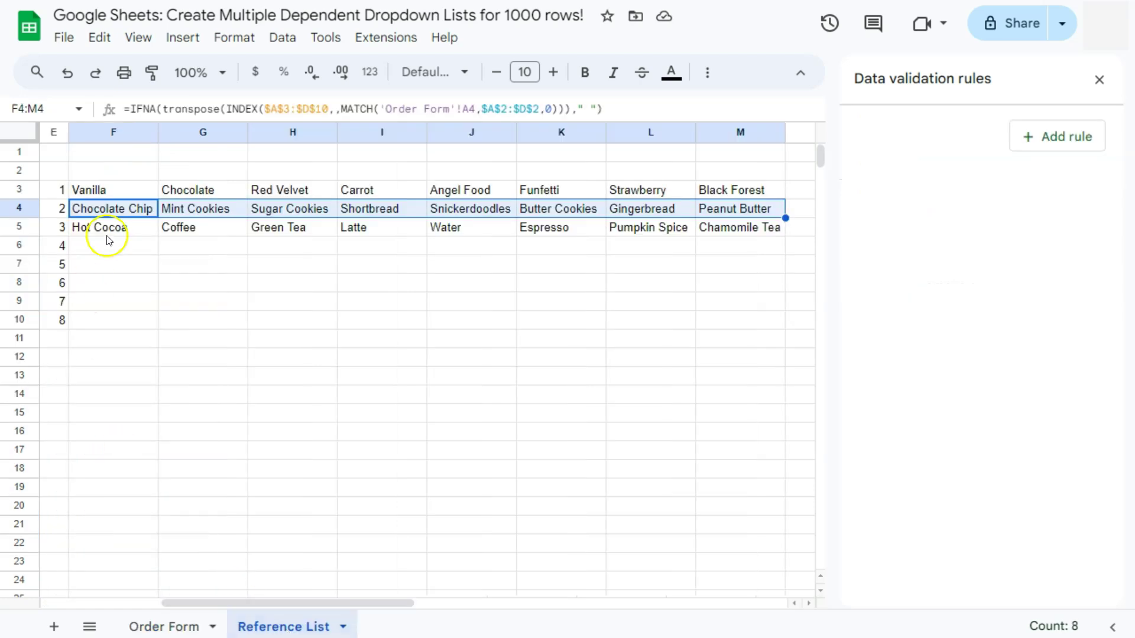
pyautogui.click(110, 192)
pyautogui.click(111, 246)
pyautogui.click(104, 283)
pyautogui.click(100, 302)
pyautogui.click(100, 320)
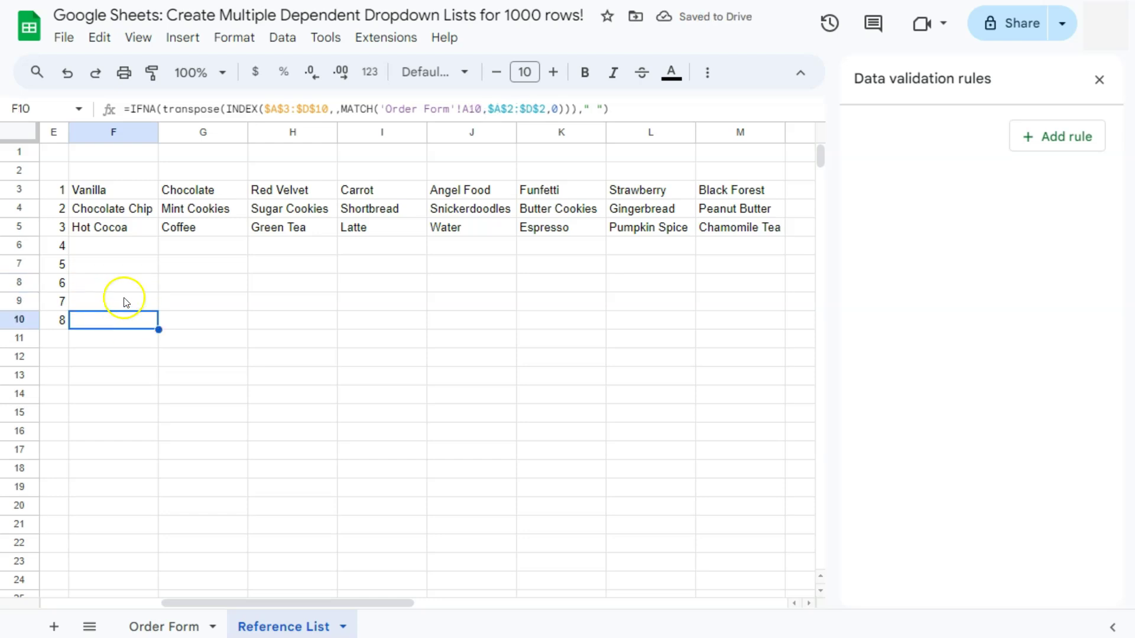
pyautogui.click(99, 342)
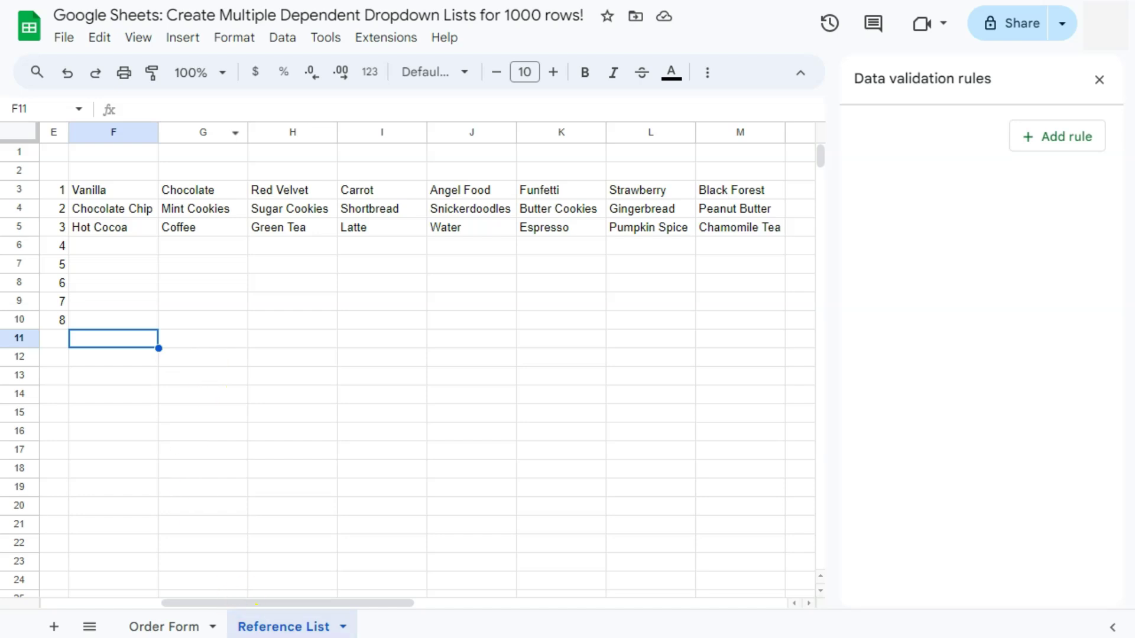
# Set row 11's Menu to Cookies on the Order Form, then return to Reference List.
pyautogui.click(155, 625)
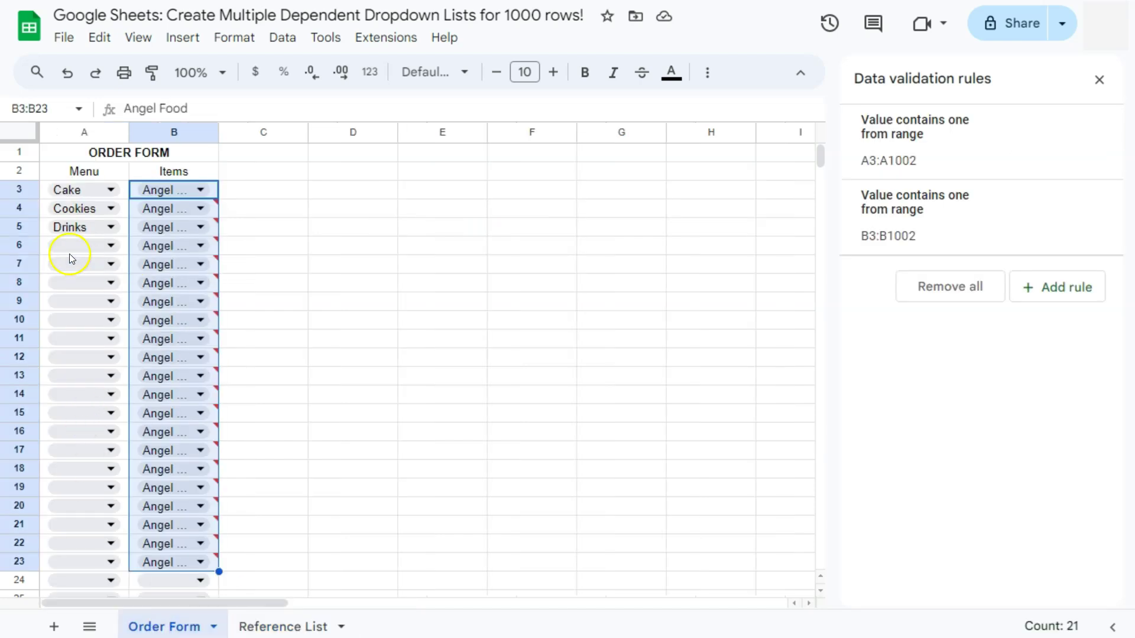
pyautogui.doubleClick(149, 338)
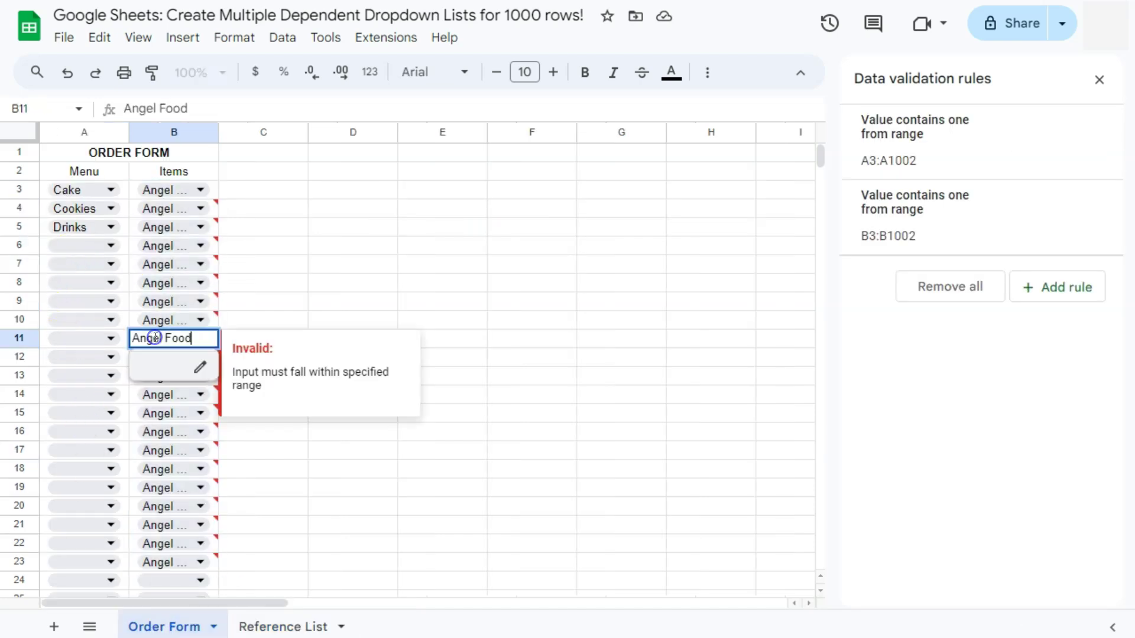
pyautogui.click(95, 341)
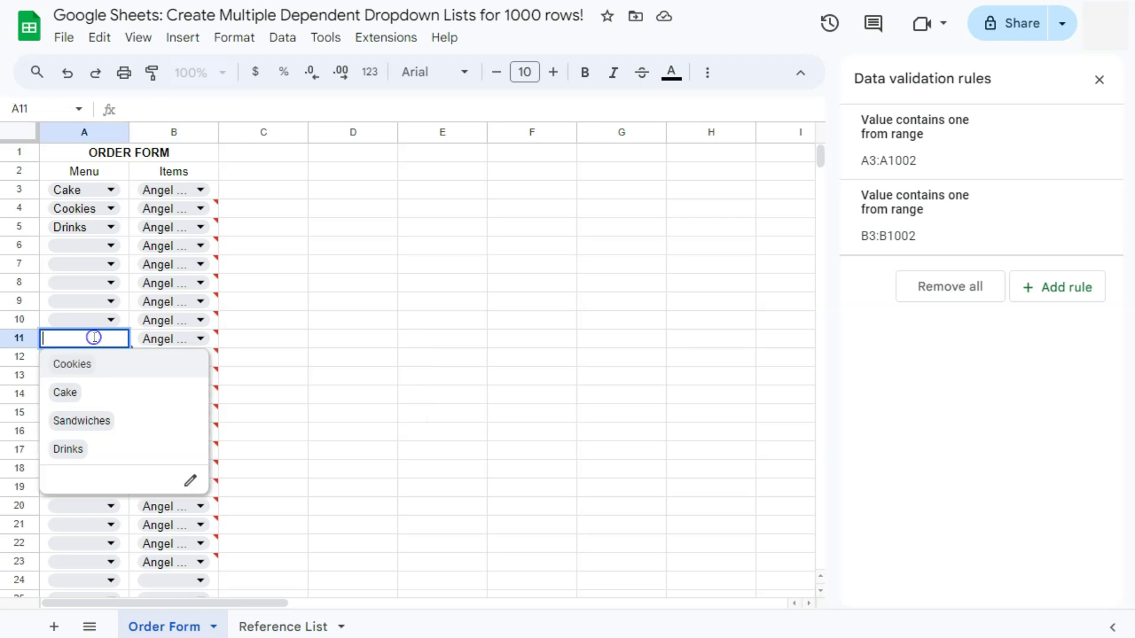
pyautogui.click(85, 366)
pyautogui.doubleClick(159, 344)
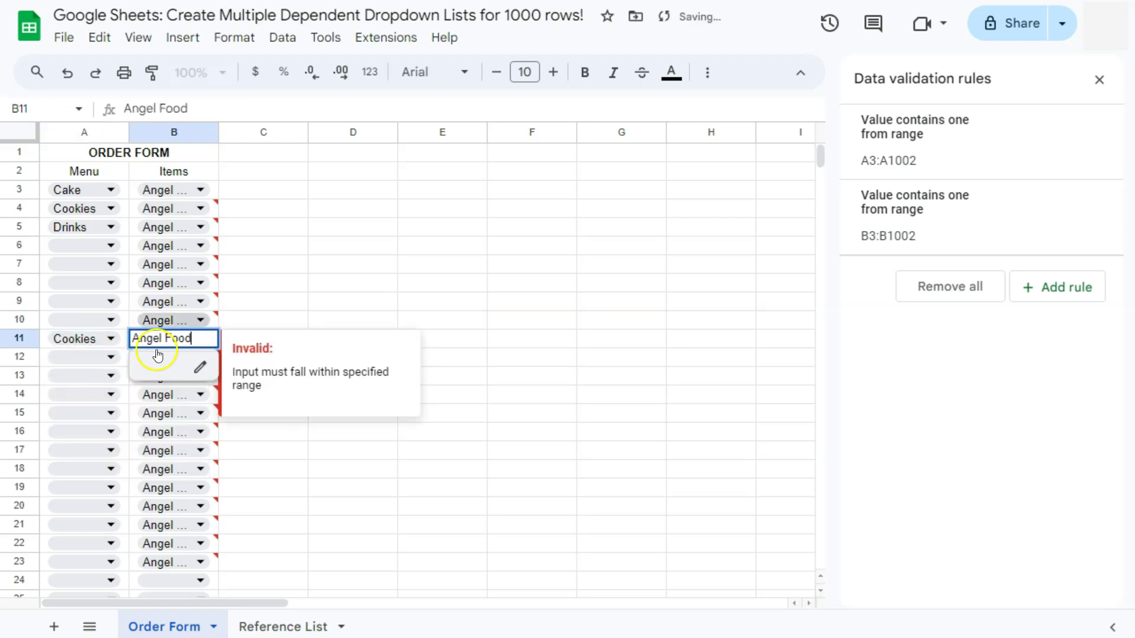
pyautogui.click(176, 337)
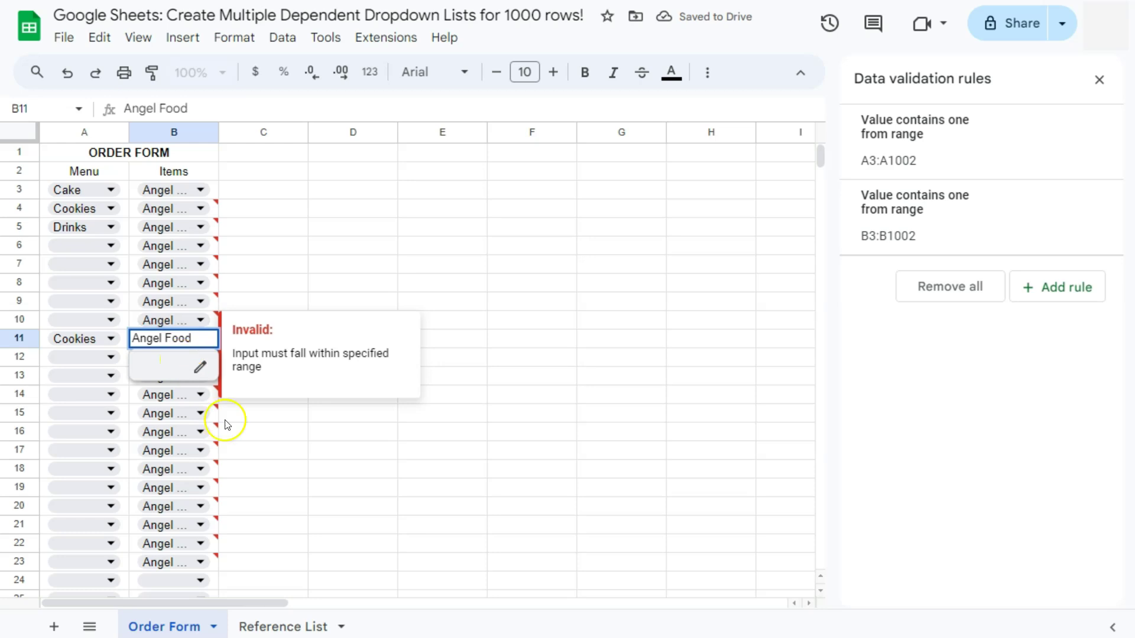
pyautogui.click(292, 627)
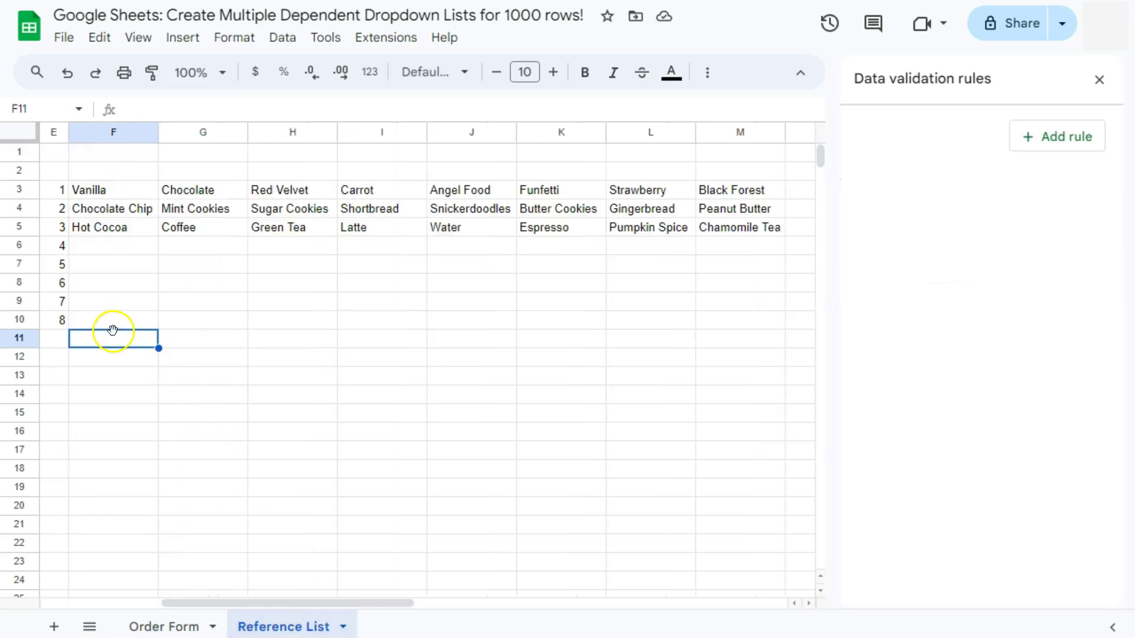
# Fill the F3 helper formula down to F11 and choose Snickerdoodles in B11.
pyautogui.click(128, 192)
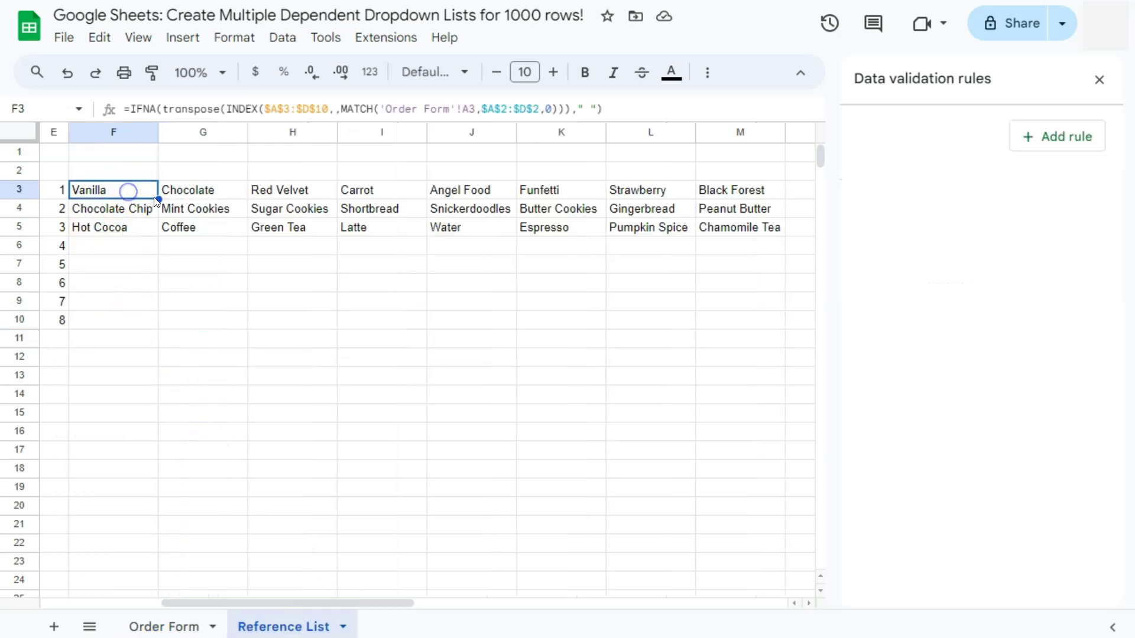
pyautogui.moveTo(158, 199); pyautogui.dragTo(145, 337)
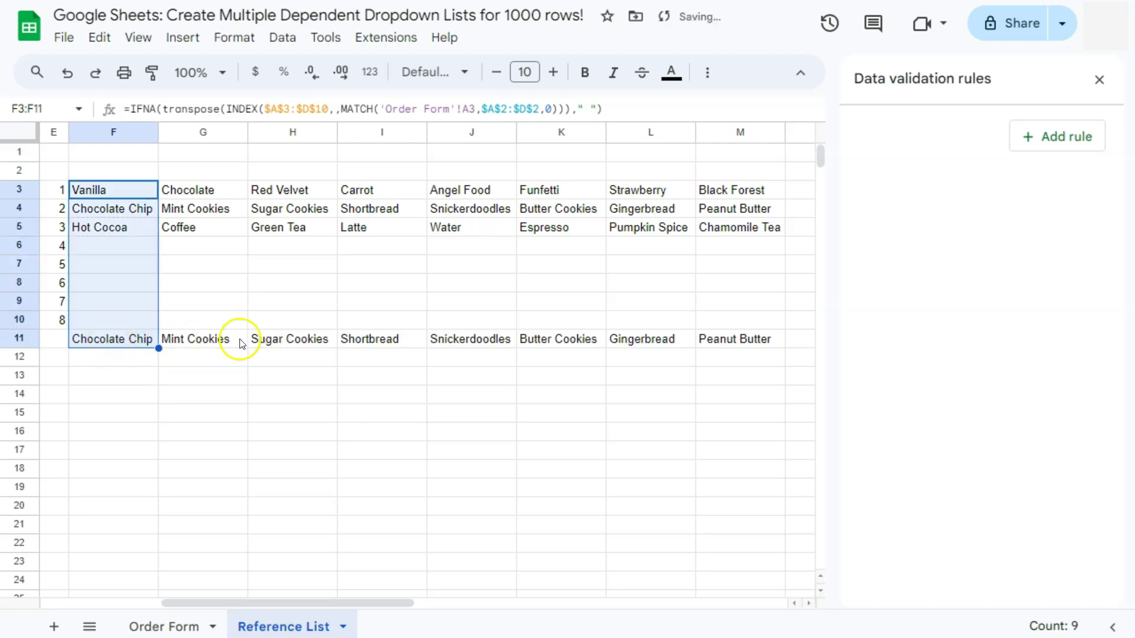
pyautogui.click(168, 627)
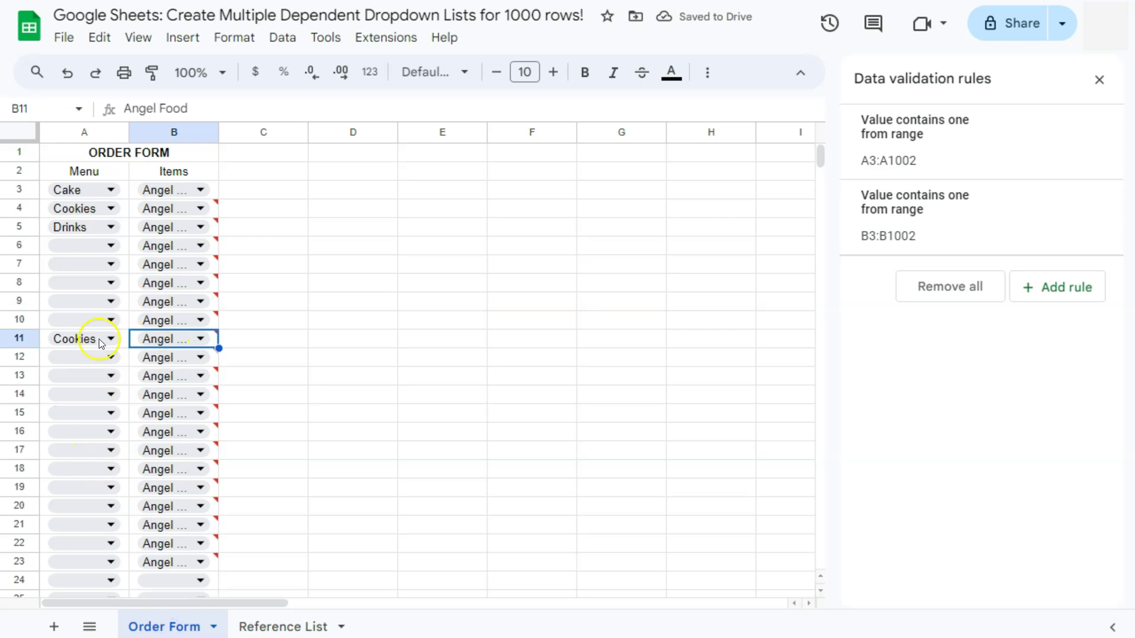
pyautogui.click(157, 338)
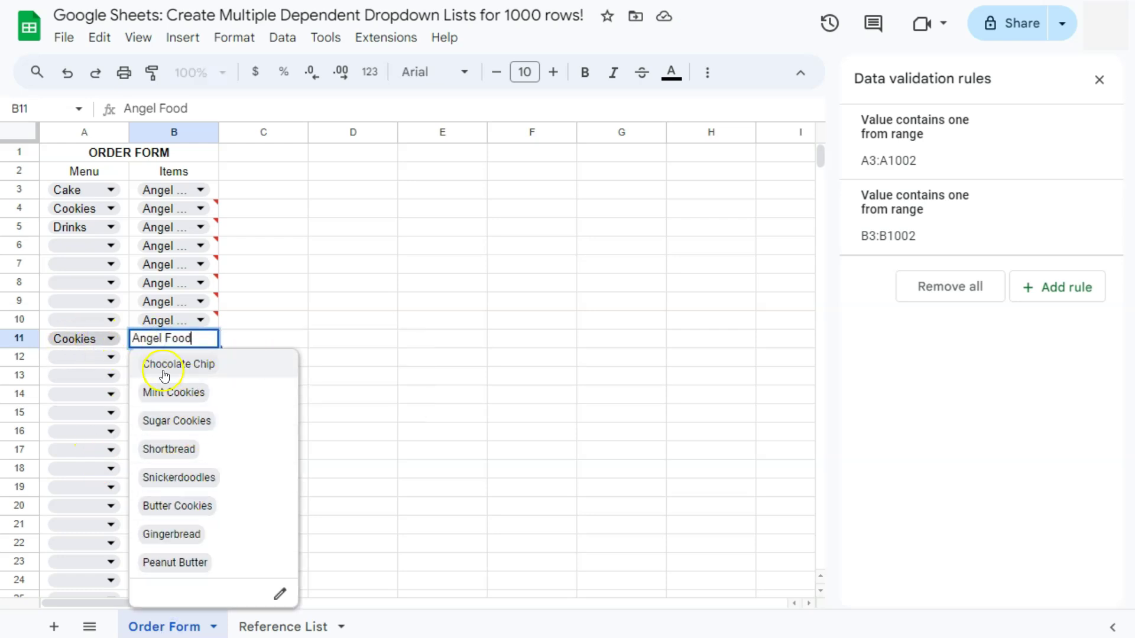
pyautogui.click(171, 477)
pyautogui.click(282, 419)
# Clear all Items entries in B3:C23 and go back to Reference List.
pyautogui.moveTo(211, 190); pyautogui.dragTo(228, 568)
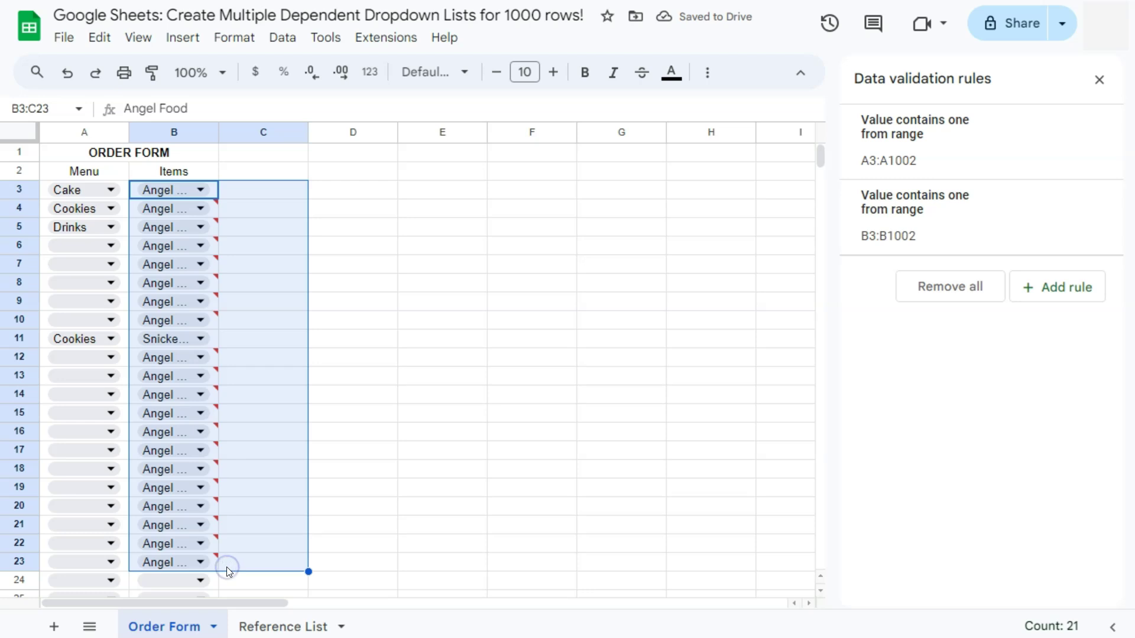
pyautogui.press('Delete')
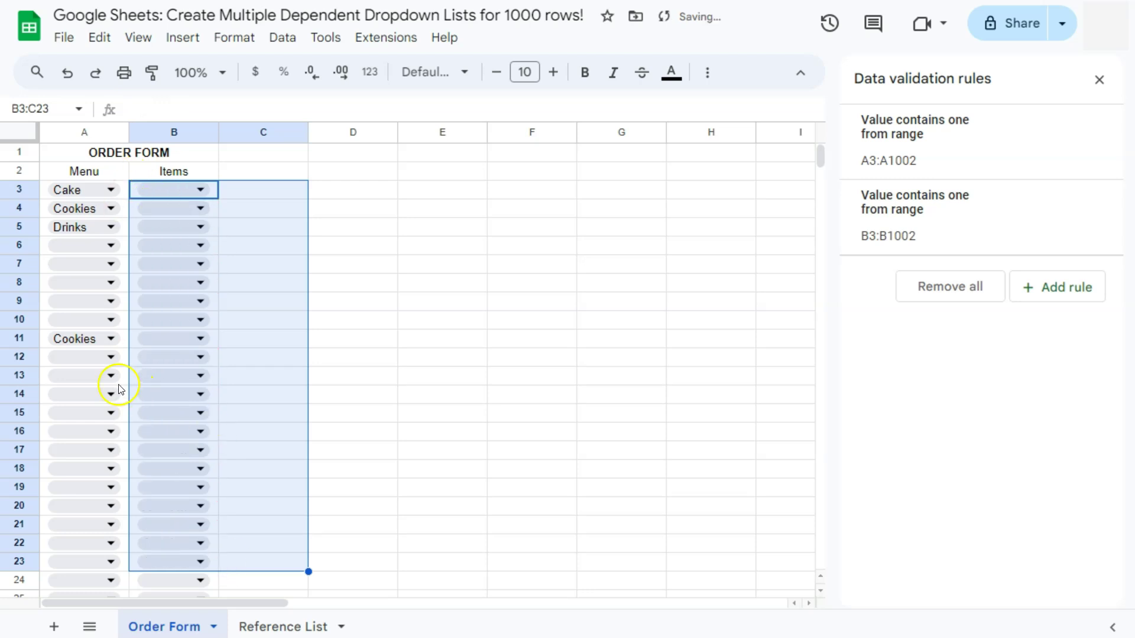
pyautogui.click(283, 626)
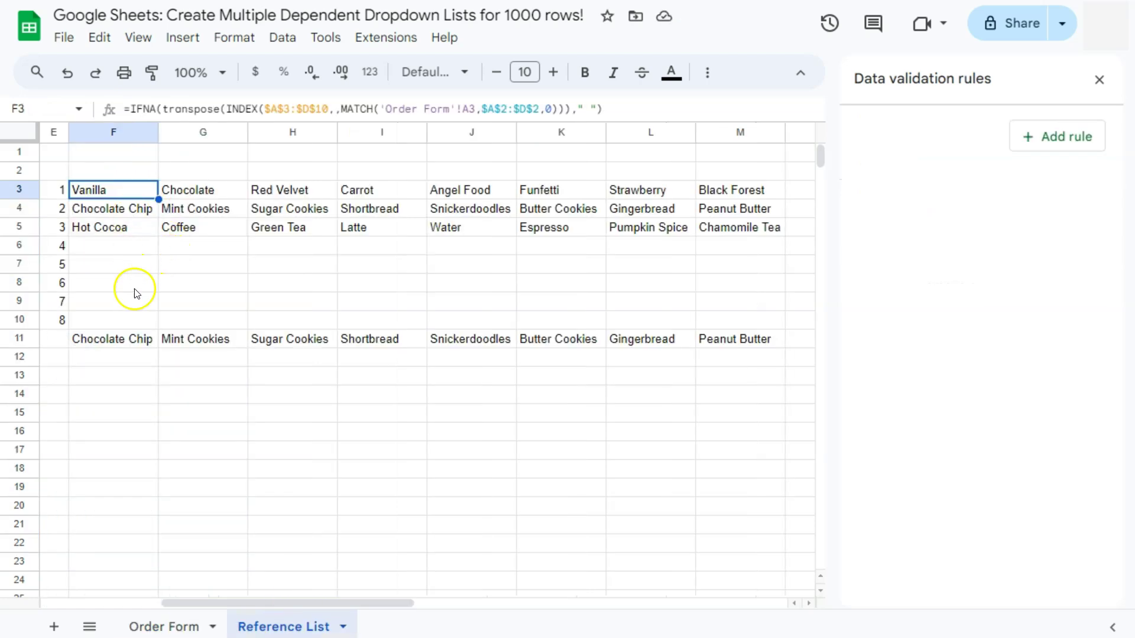
# Fill the F3 helper formula down to F1002, spot-checking F1001, F1002, F997 and F992.
pyautogui.click(134, 192)
pyautogui.moveTo(159, 199); pyautogui.dragTo(126, 572)
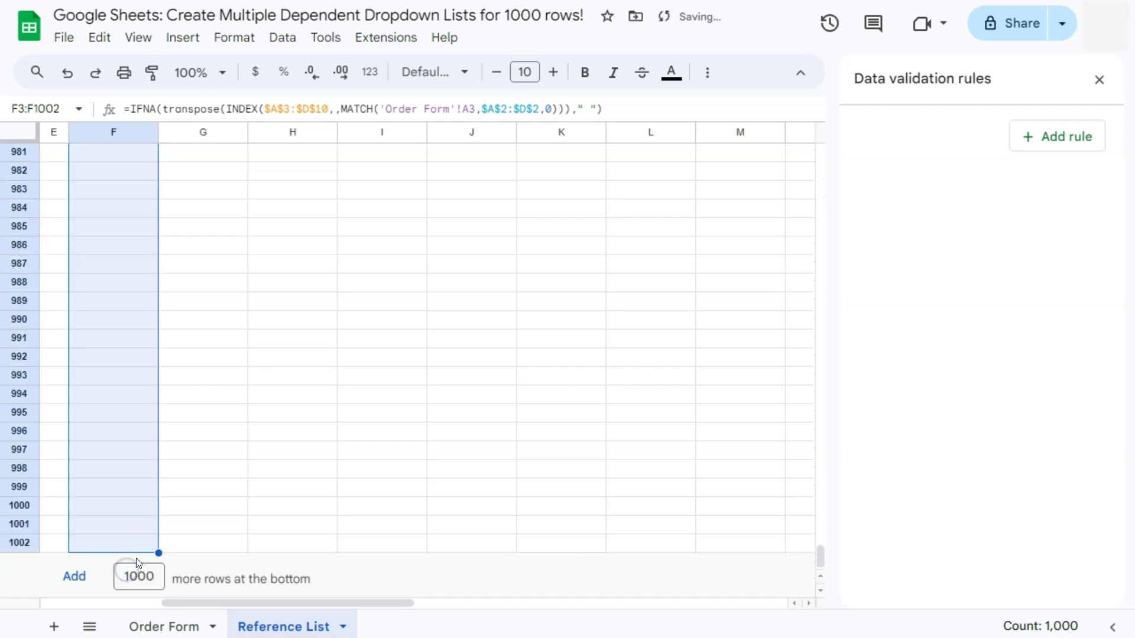
pyautogui.click(122, 525)
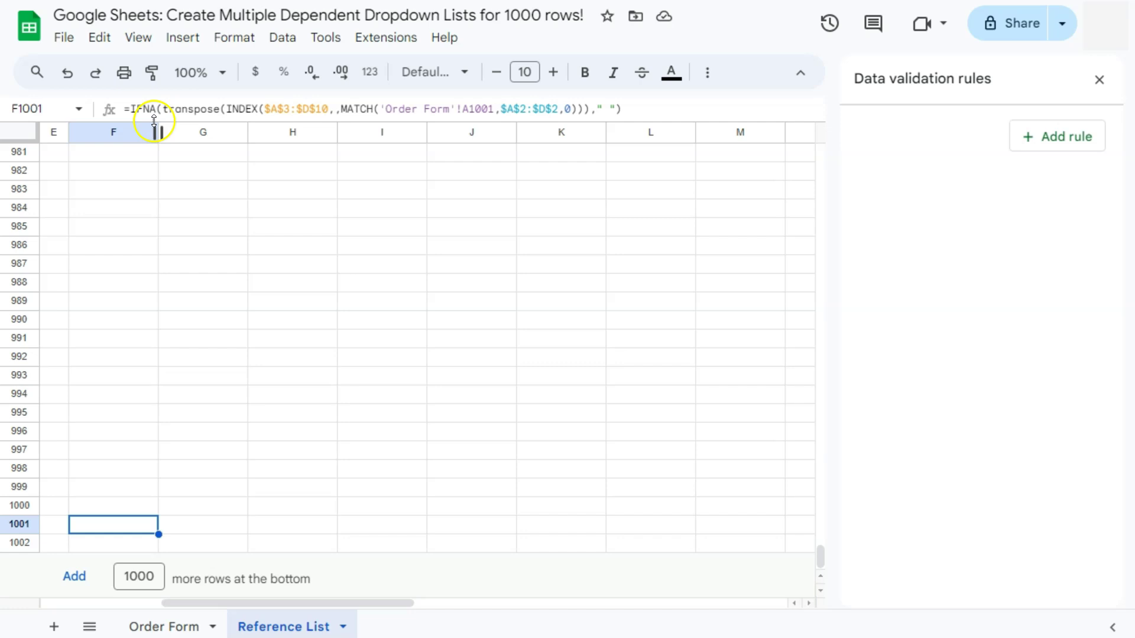
pyautogui.click(118, 539)
pyautogui.click(117, 451)
pyautogui.click(125, 355)
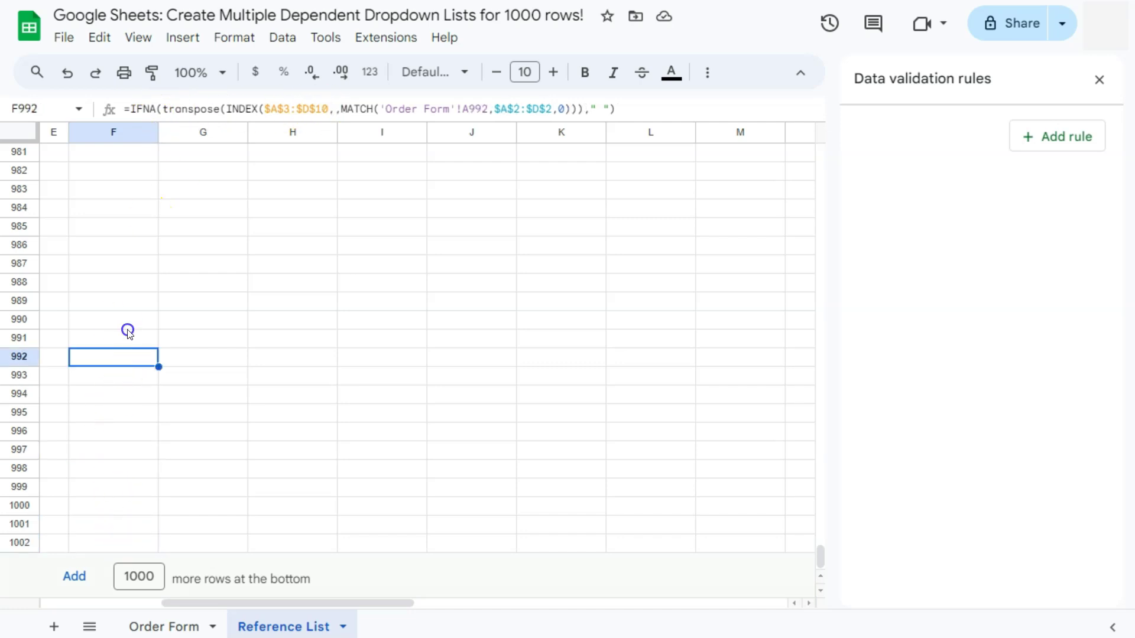
pyautogui.click(156, 625)
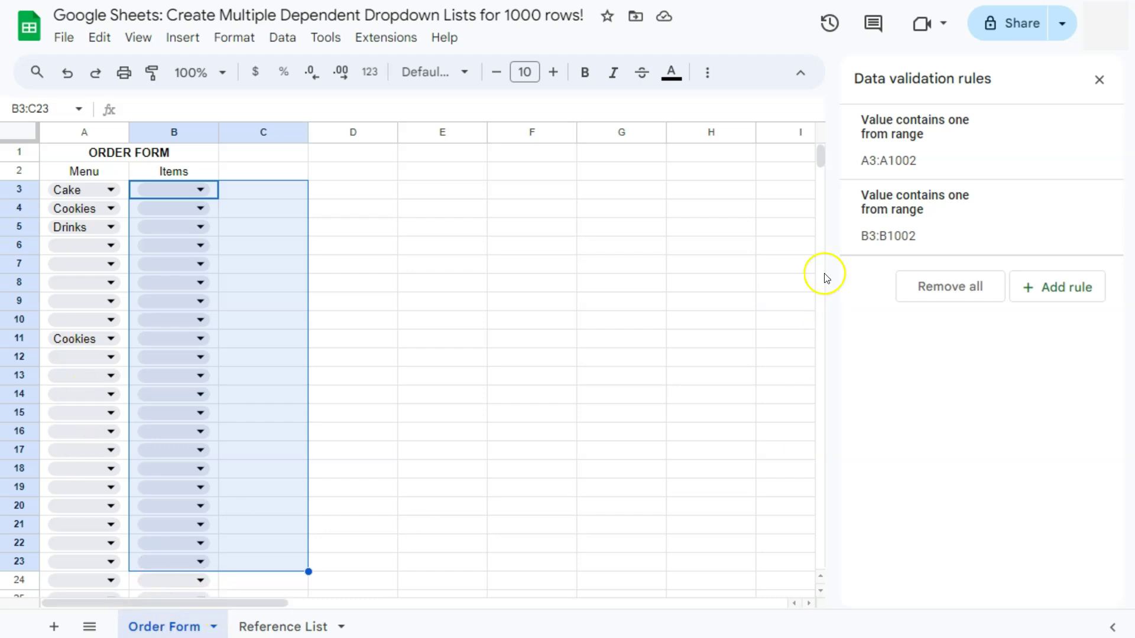
# Set row 990 to Cookies with Shortbread.
pyautogui.moveTo(820, 160); pyautogui.dragTo(819, 564)
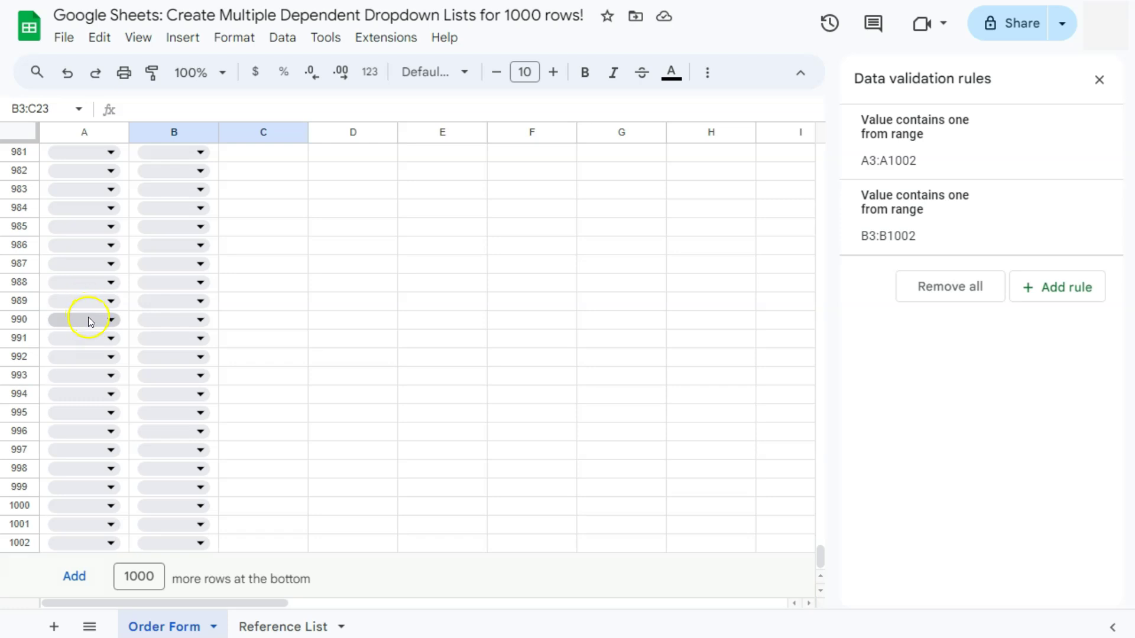
pyautogui.click(112, 322)
pyautogui.click(71, 348)
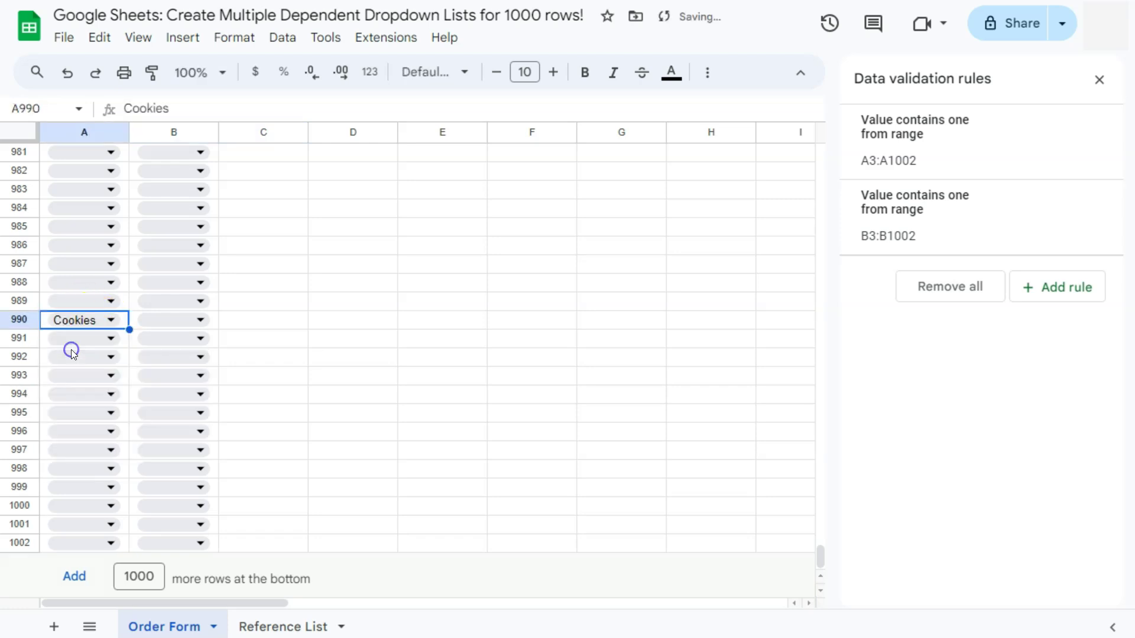
pyautogui.click(172, 321)
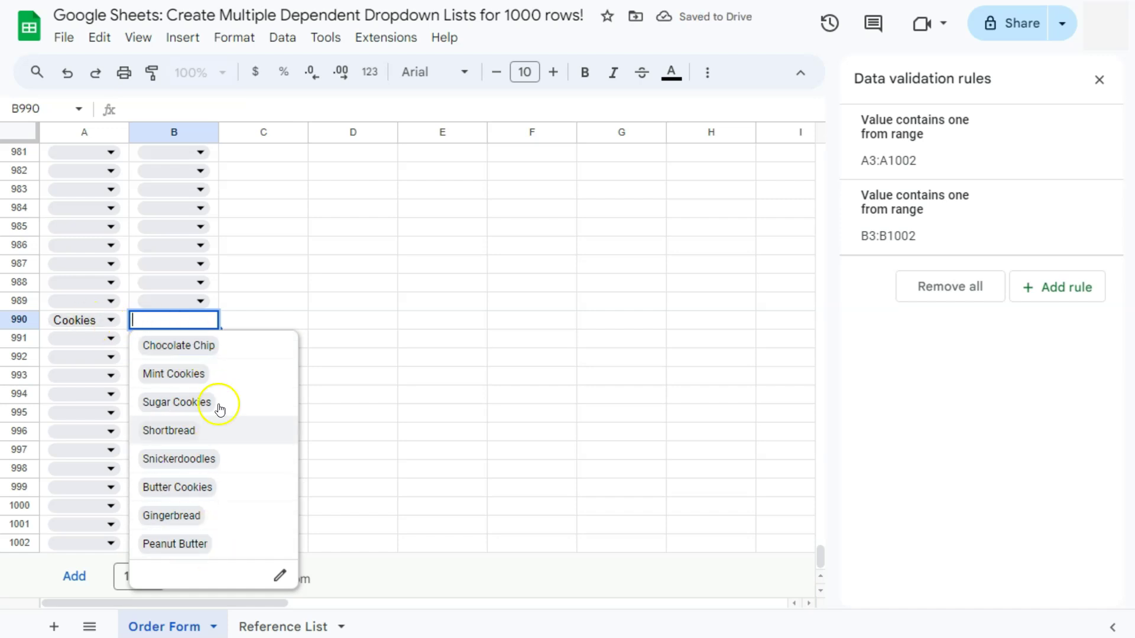
pyautogui.click(177, 431)
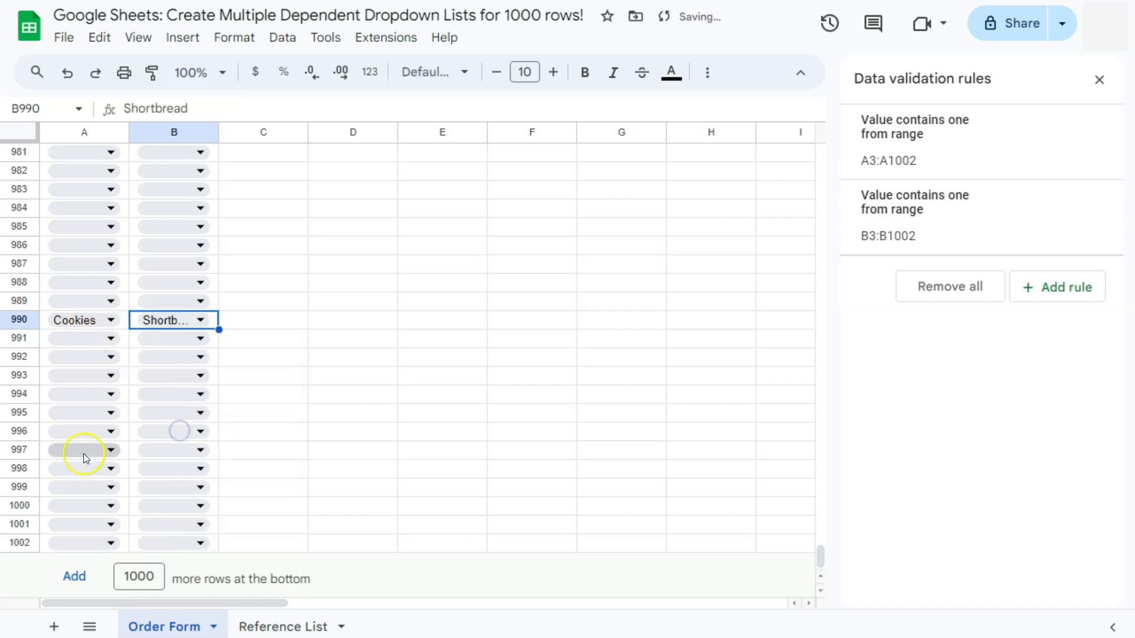
# Set row 997 to Cake with Strawberry.
pyautogui.click(84, 452)
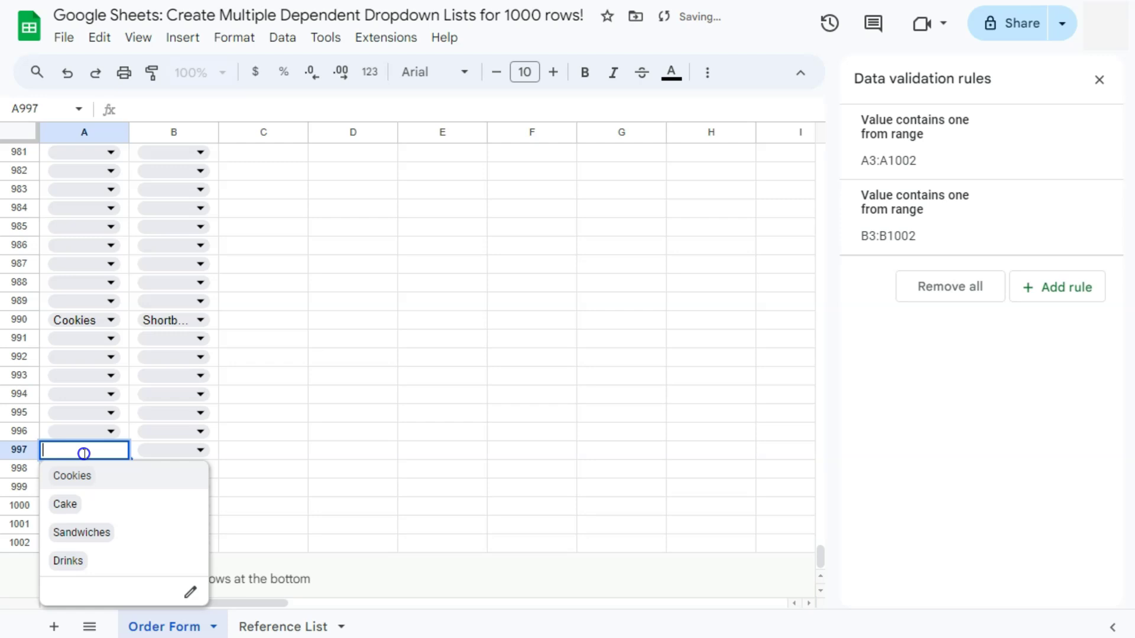
pyautogui.click(67, 505)
pyautogui.click(154, 455)
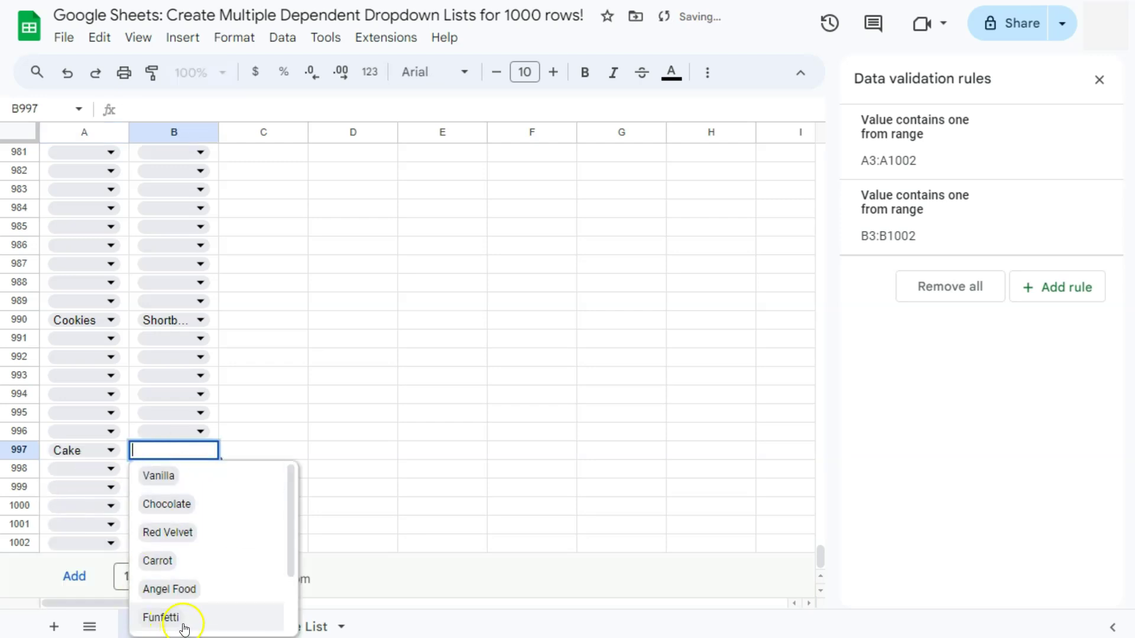
pyautogui.scroll(-3, 190, 514)
pyautogui.click(168, 565)
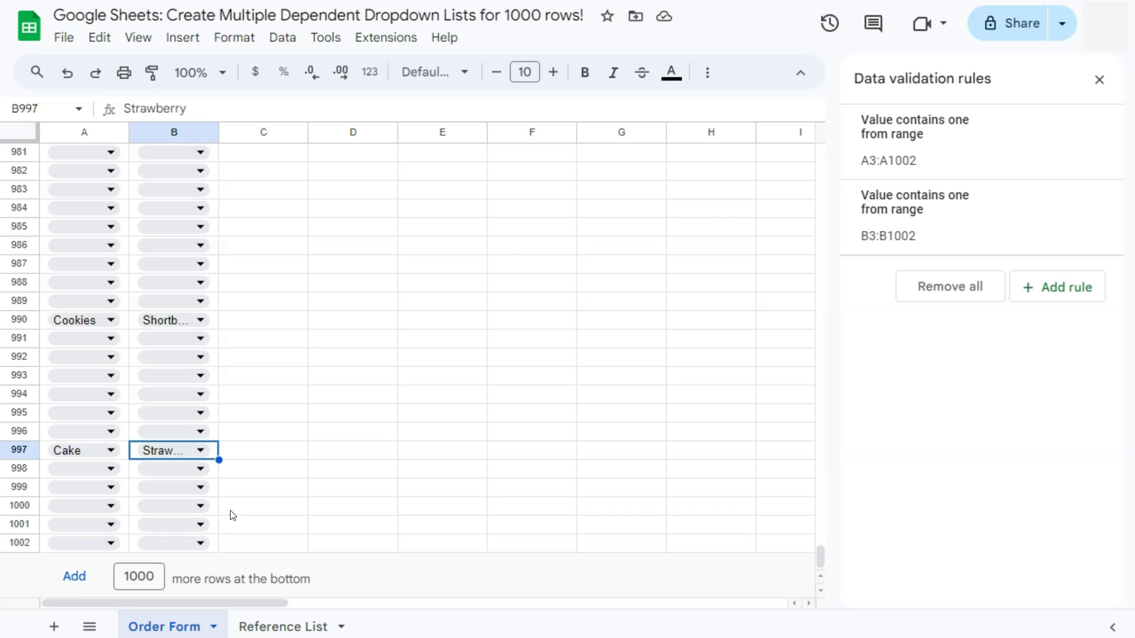
pyautogui.hotkey('ctrl', 'shift', 'pagedown')
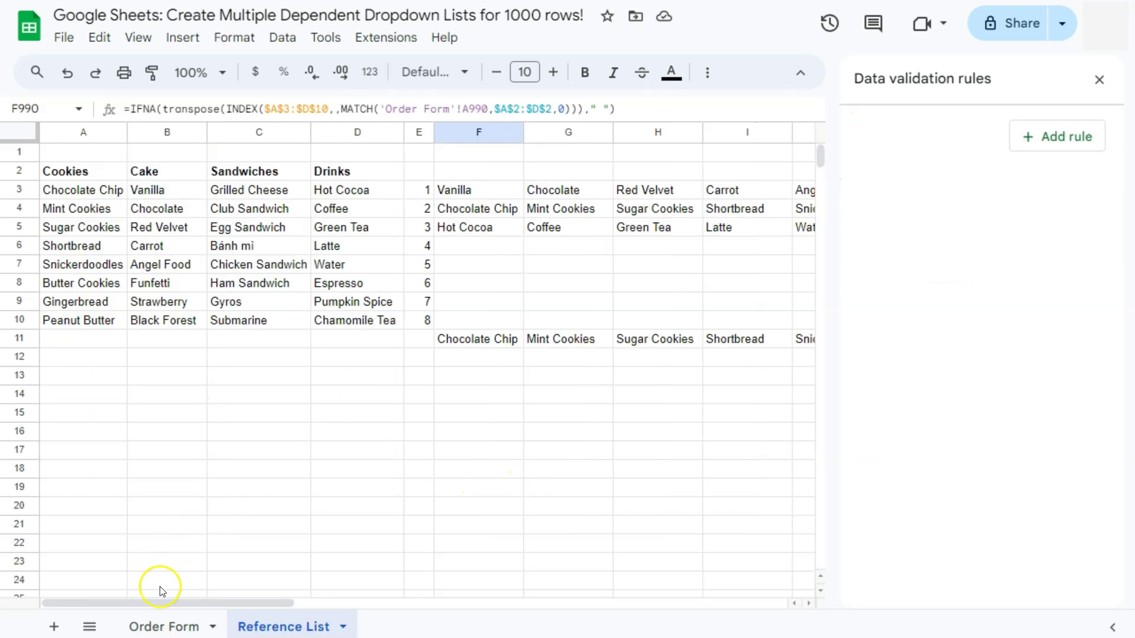
# Return to the Order Form and close the Data validation rules sidebar.
pyautogui.click(162, 623)
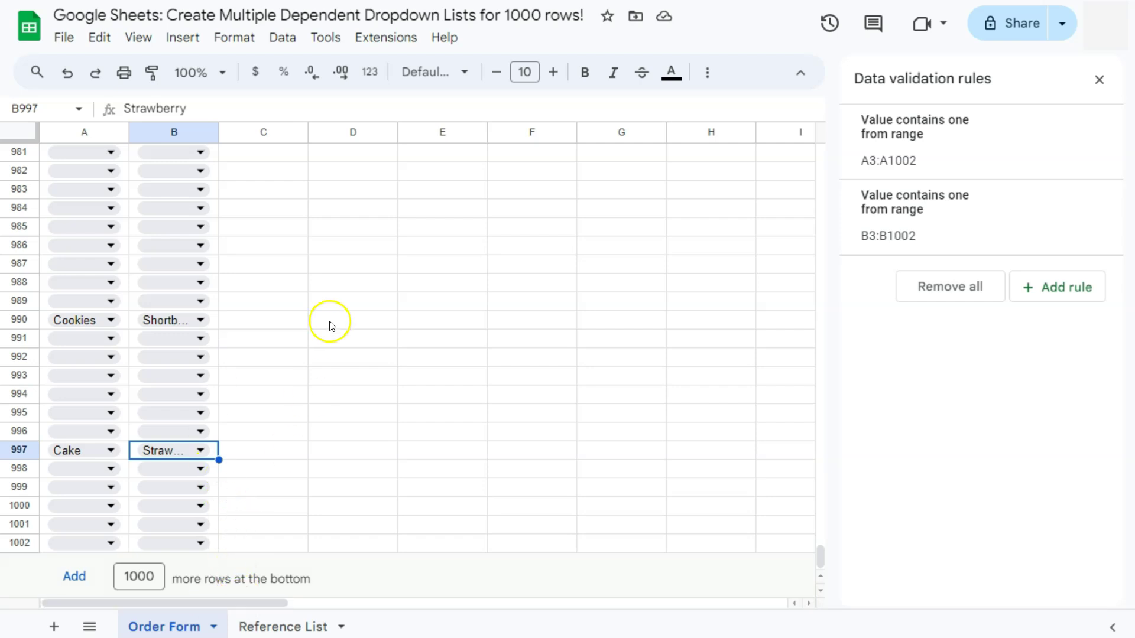
pyautogui.click(1099, 80)
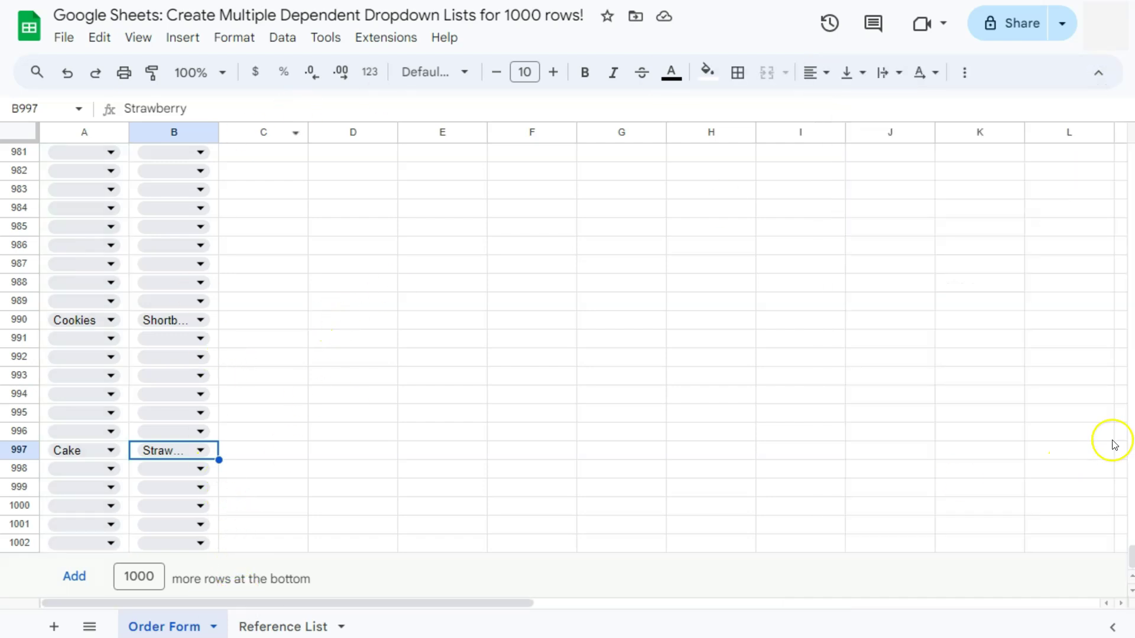